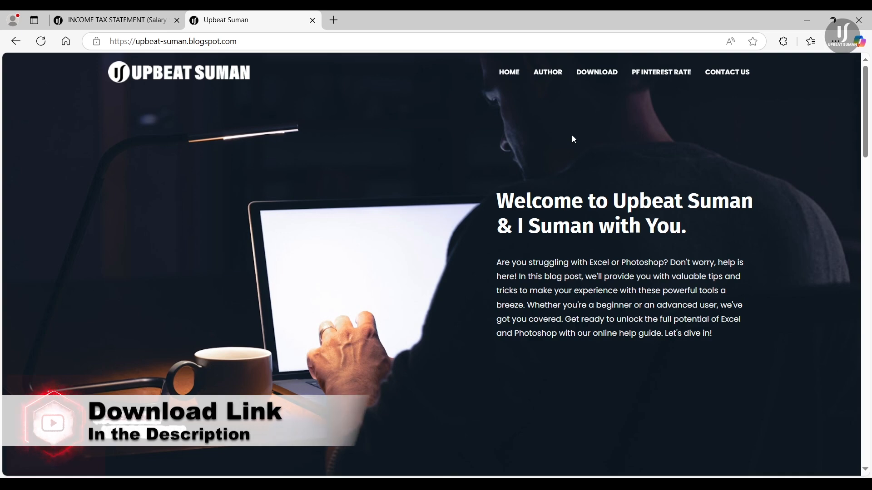
Step: From the blog's downloads section, open the INCOME TAX STATEMENT FY 2024-25 post and bring its download link into view
{"action": "left_click", "coordinate": [592, 76]}
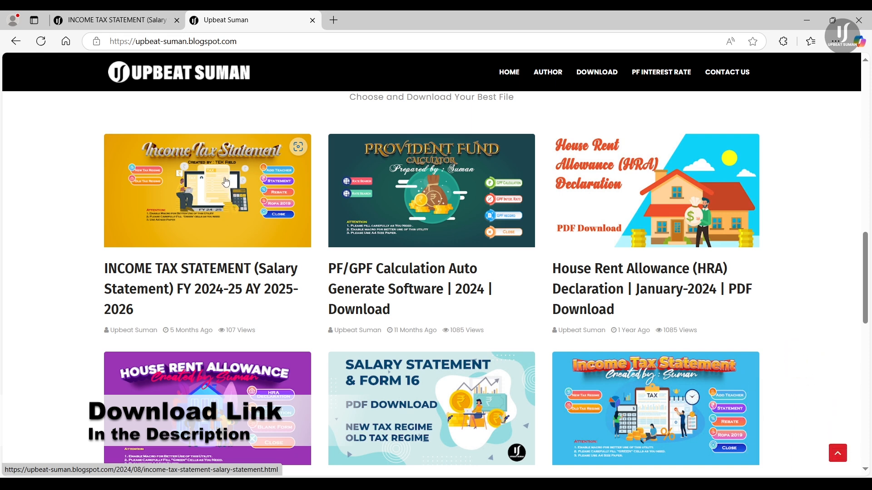
{"action": "left_click", "coordinate": [226, 182]}
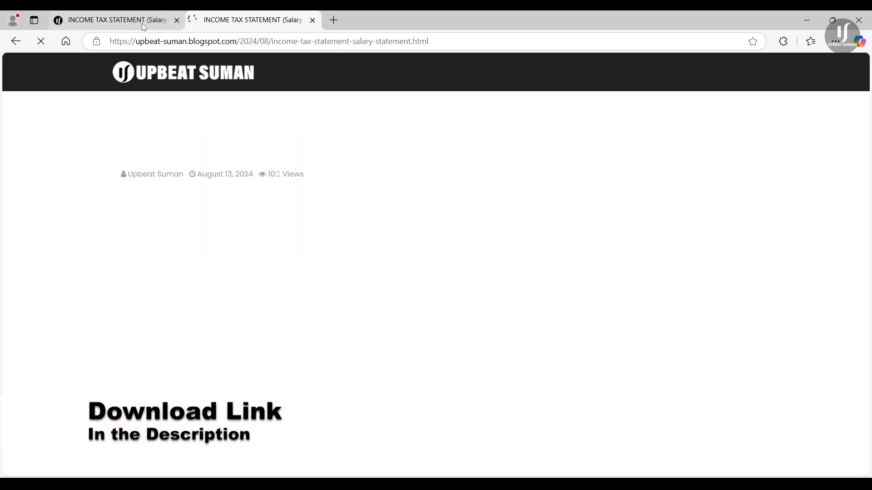
{"action": "left_click", "coordinate": [142, 25]}
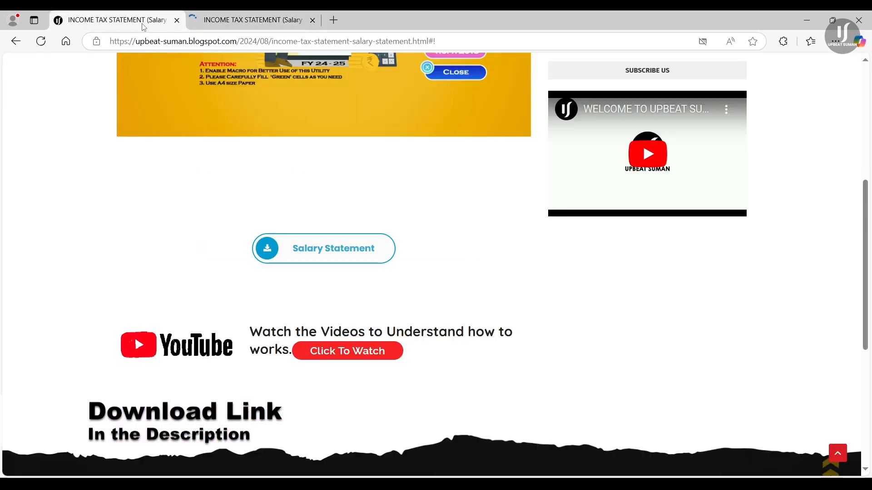
{"action": "scroll", "coordinate": [223, 184], "scroll_direction": "up", "scroll_amount": 6}
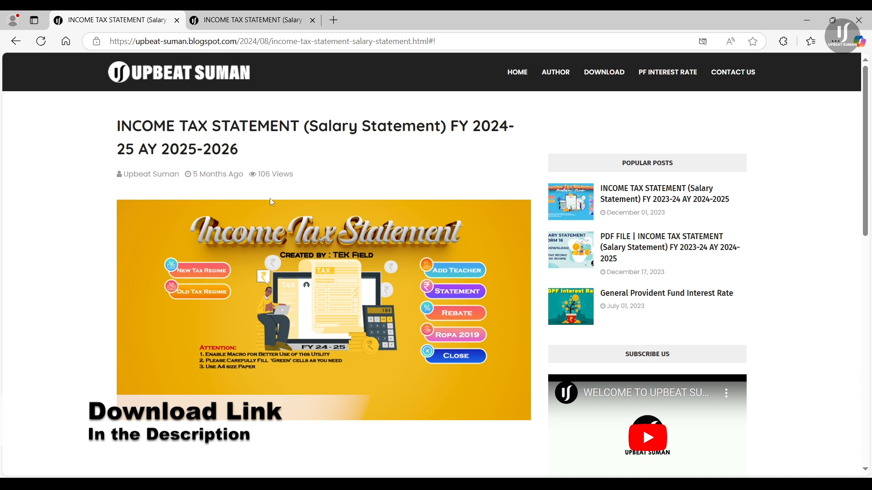
{"action": "scroll", "coordinate": [337, 212], "scroll_direction": "down", "scroll_amount": 7}
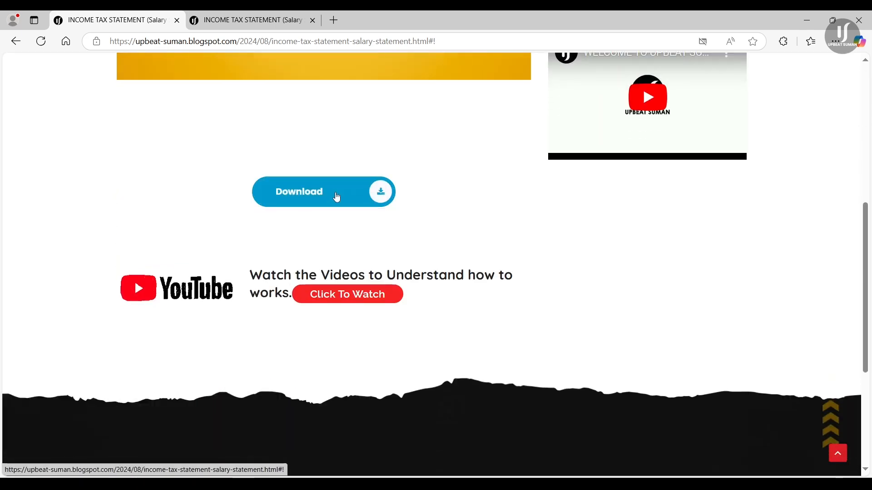
Step: Download Salary Statement FY 2024-2025.rar (6.1M), accepting Google Drive's virus-scan warning
{"action": "left_click", "coordinate": [336, 197]}
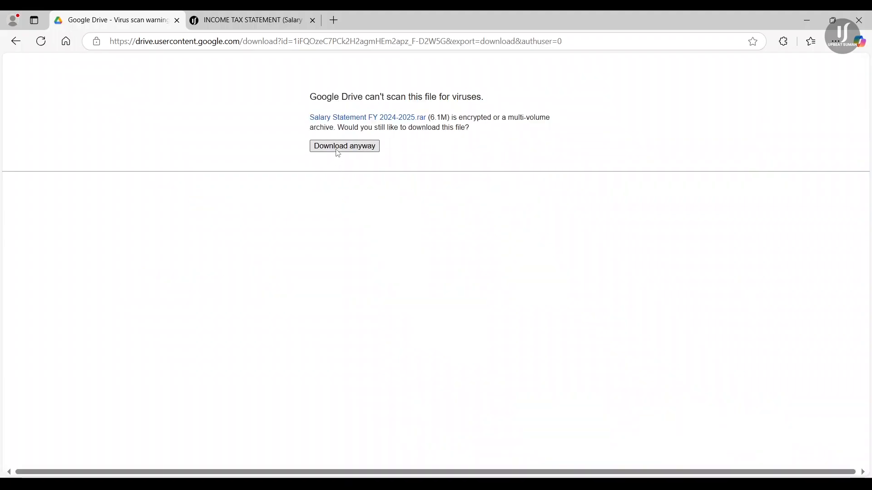
{"action": "left_click", "coordinate": [336, 150]}
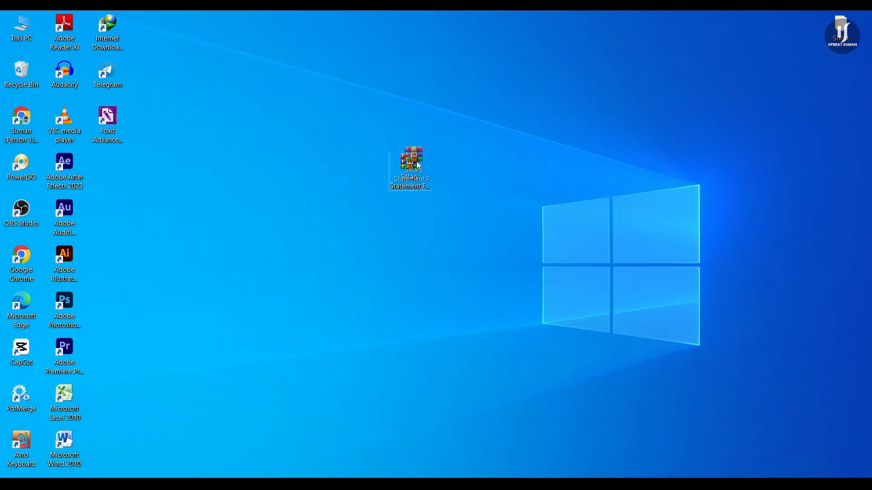
Step: Extract the desktop archive to 'Salary Statement FY 2024-2025\' using the pasted archive password
{"action": "left_click_drag", "start_coordinate": [410, 173], "coordinate": [427, 137]}
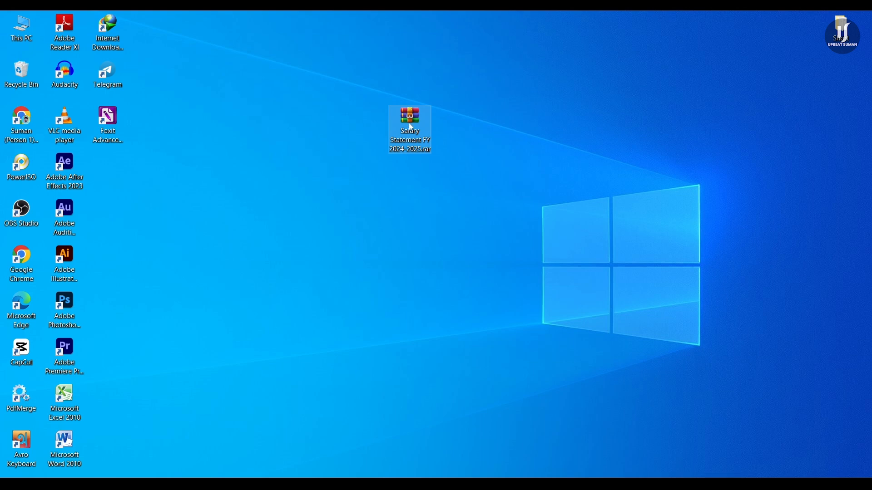
{"action": "right_click", "coordinate": [410, 125]}
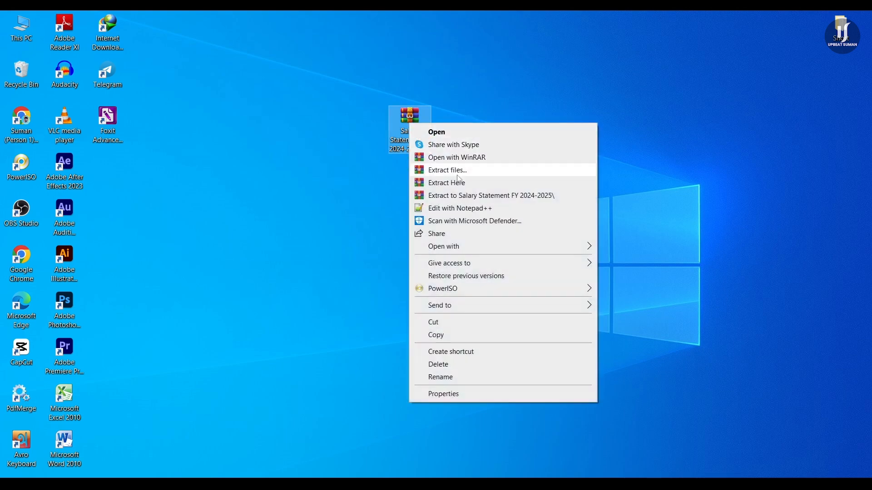
{"action": "left_click", "coordinate": [495, 196]}
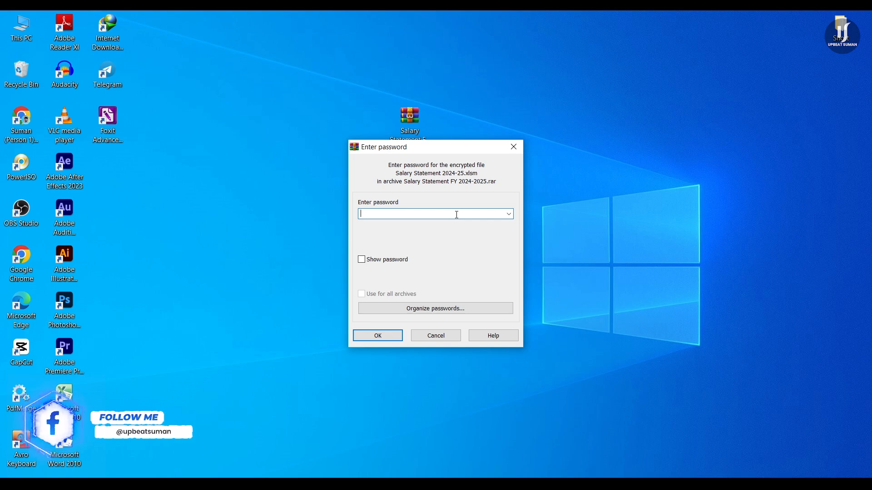
{"action": "key", "text": "ctrl+v"}
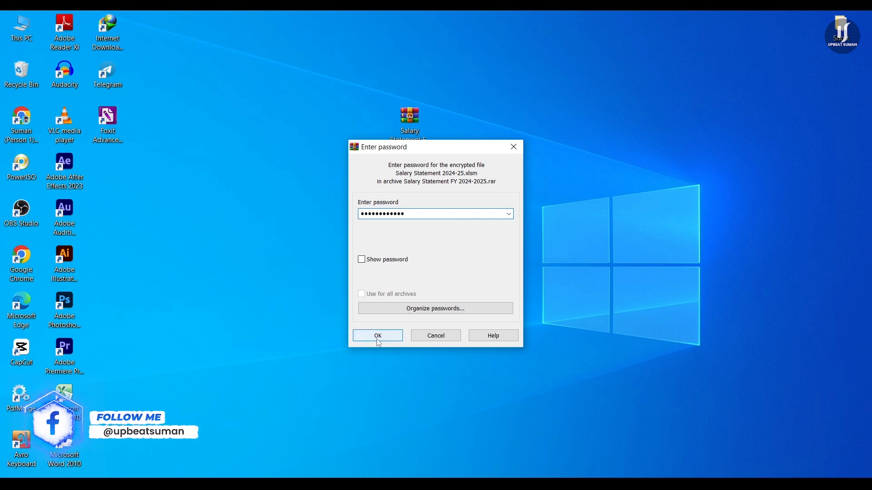
{"action": "left_click", "coordinate": [378, 336]}
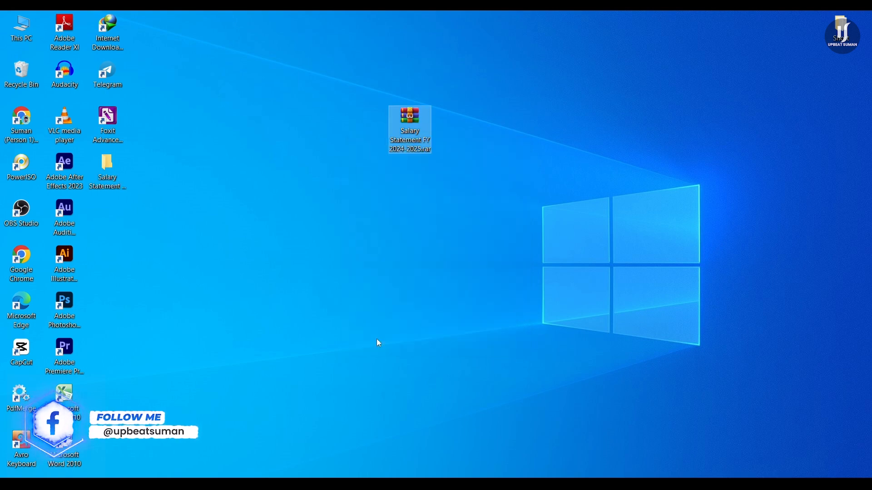
Step: Open the extracted Salary Statement FY 2024-2025 folder from the desktop
{"action": "left_click", "coordinate": [108, 172]}
{"action": "left_click_drag", "start_coordinate": [109, 168], "coordinate": [152, 215]}
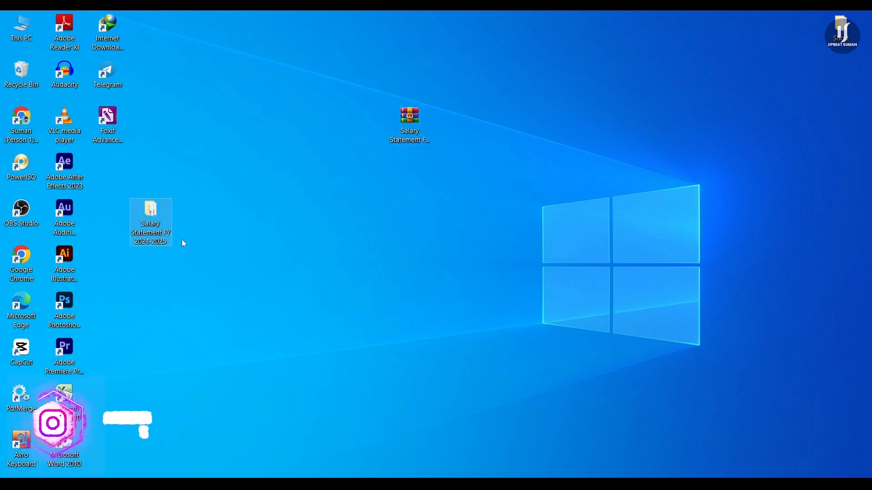
{"action": "double_click", "coordinate": [153, 231]}
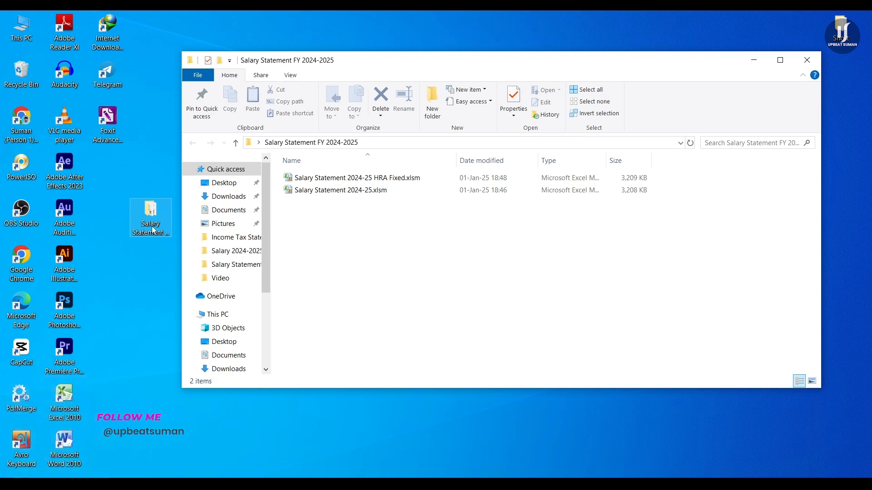
Step: Open Salary Statement 2024-25.xlsm in Excel 2010
{"action": "left_click", "coordinate": [370, 191]}
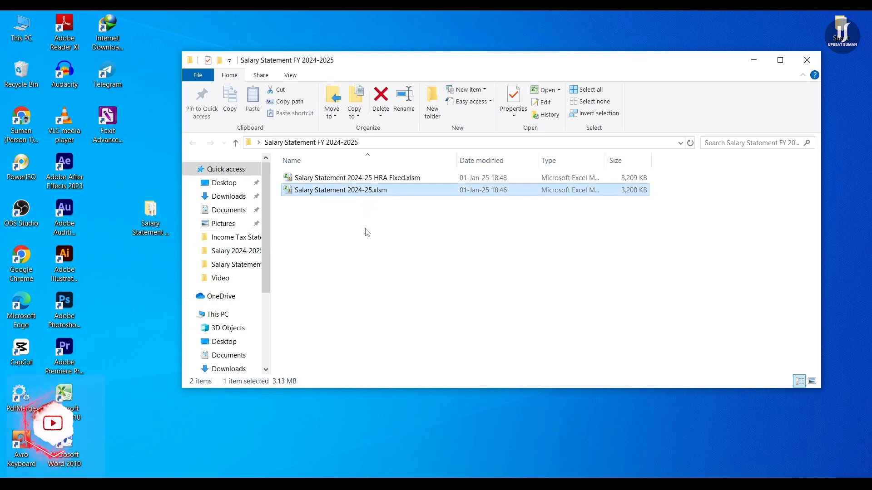
{"action": "left_click", "coordinate": [380, 179]}
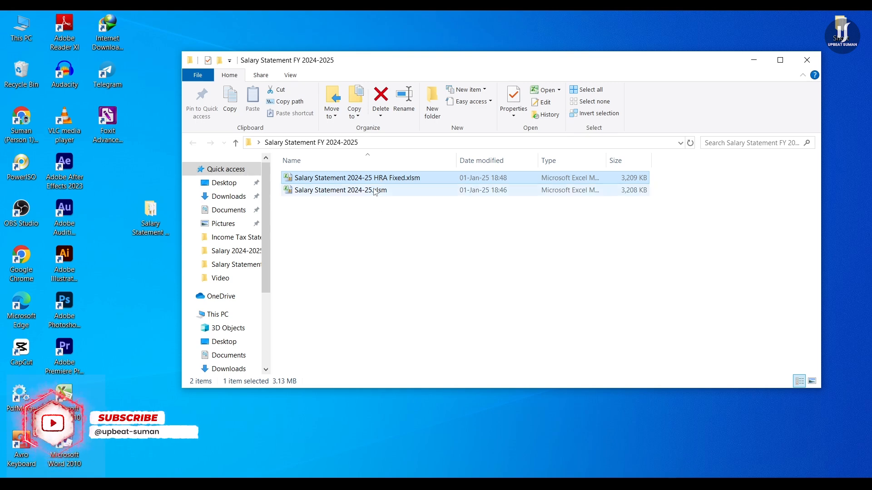
{"action": "mouse_move", "coordinate": [375, 192]}
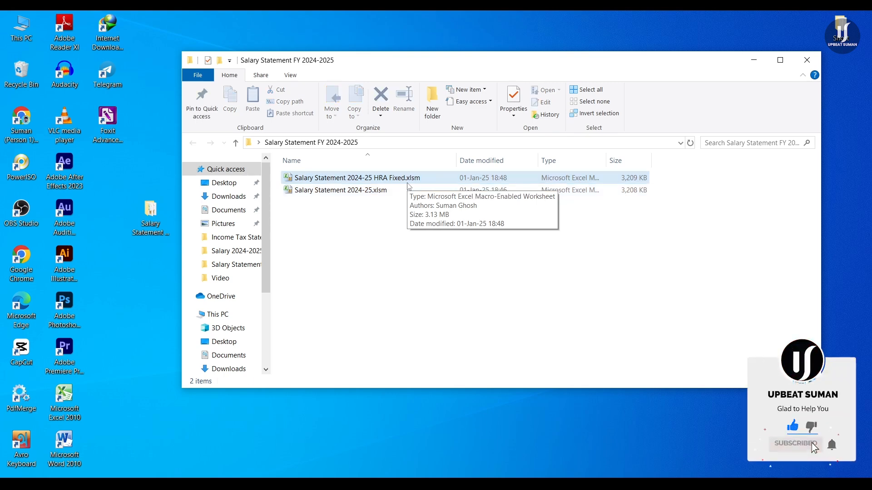
{"action": "left_click", "coordinate": [374, 190]}
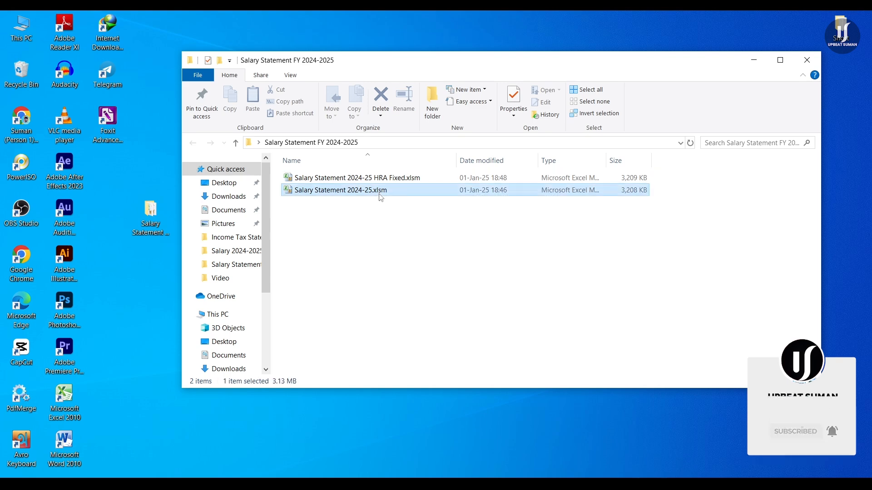
{"action": "double_click", "coordinate": [374, 191]}
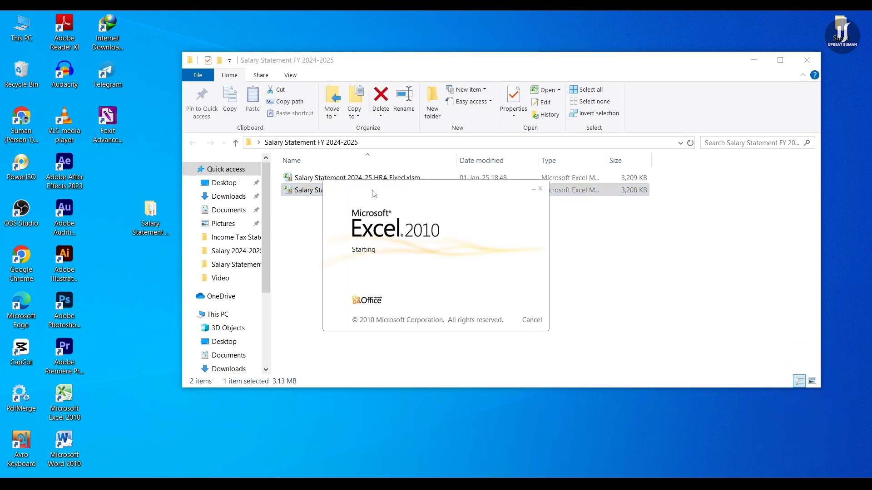
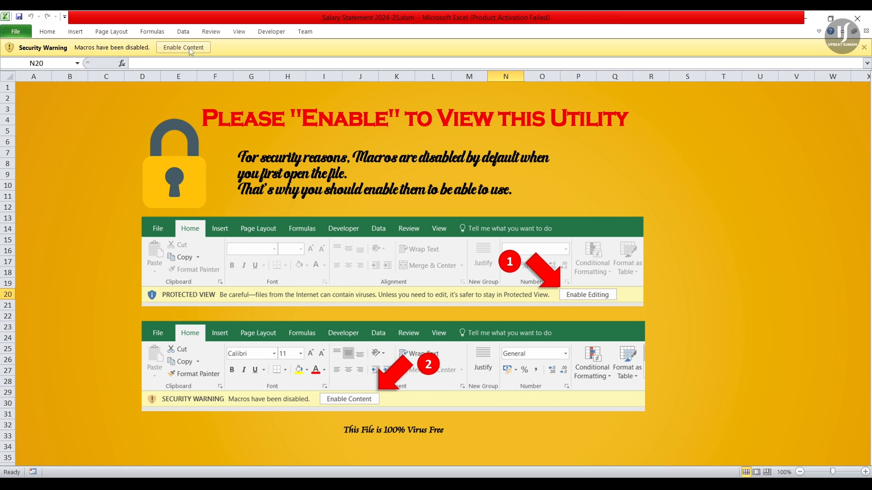
Step: Enable the workbook's content on the security warning bar so its macros run
{"action": "left_click", "coordinate": [184, 47]}
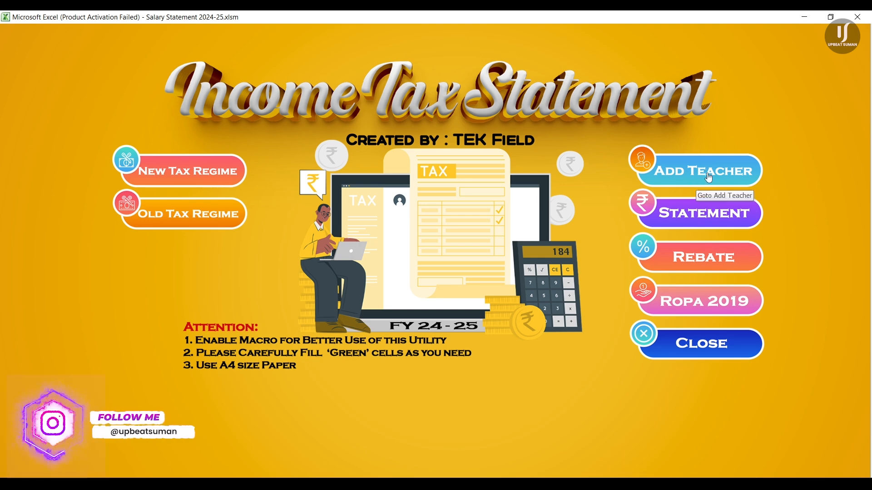
Step: Add a teacher in row 1 with their PAN, name, designation 'assistant teacher', school 'abga' and address
{"action": "left_click", "coordinate": [709, 178]}
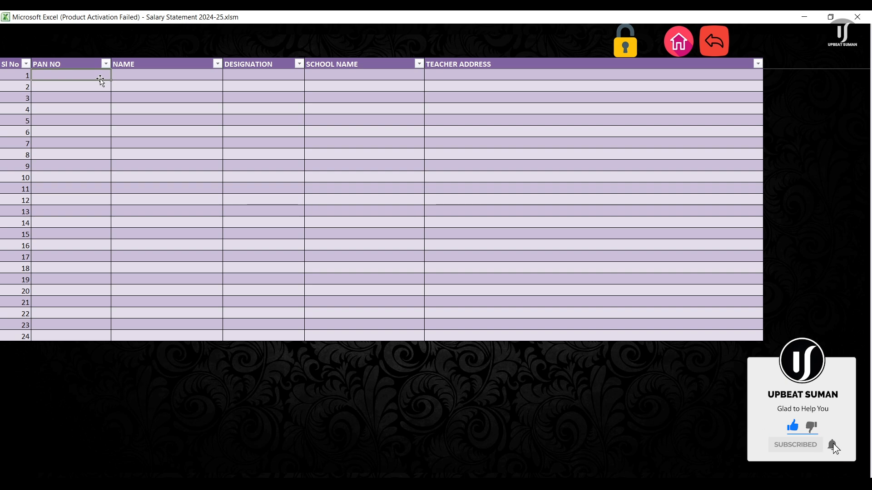
{"action": "type", "text": "a"}
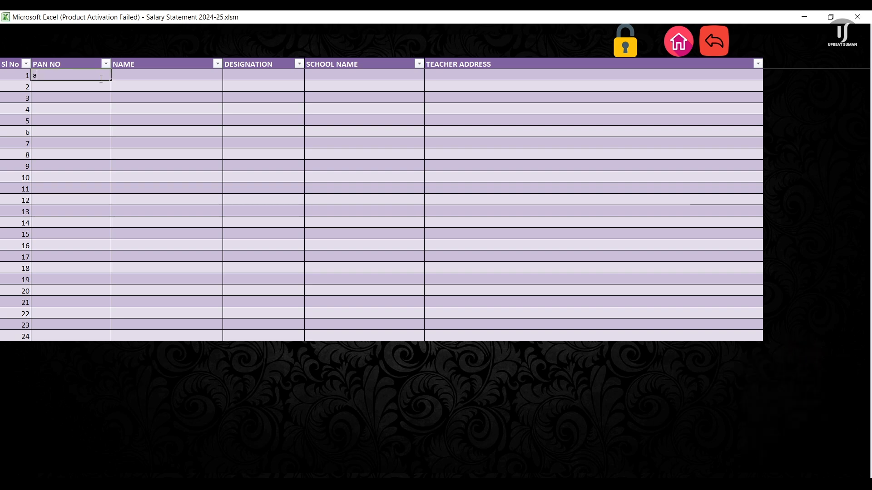
{"action": "type", "text": "bcd2211d"}
{"action": "key", "text": "Tab"}
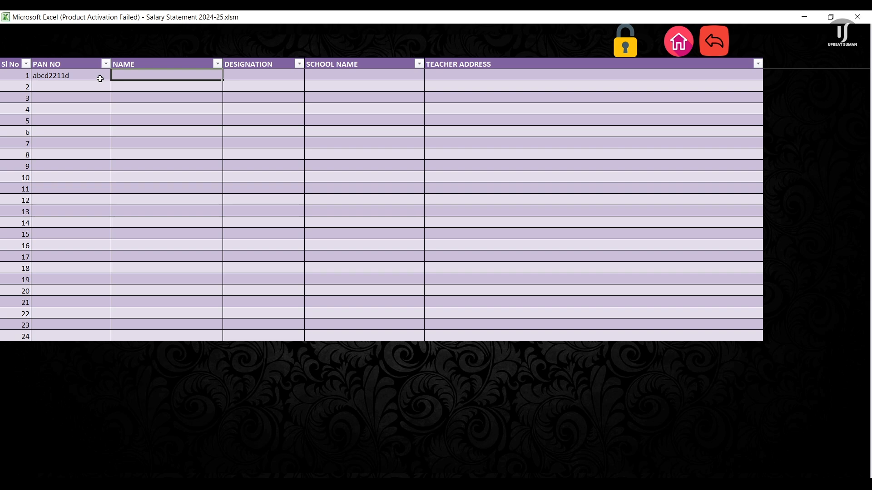
{"action": "type", "text": "abcd"}
{"action": "key", "text": "Tab"}
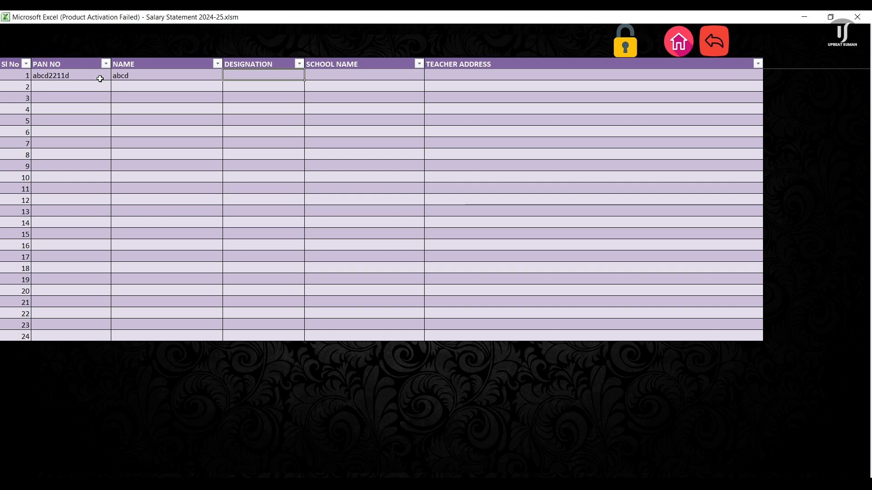
{"action": "type", "text": "assistant tea"}
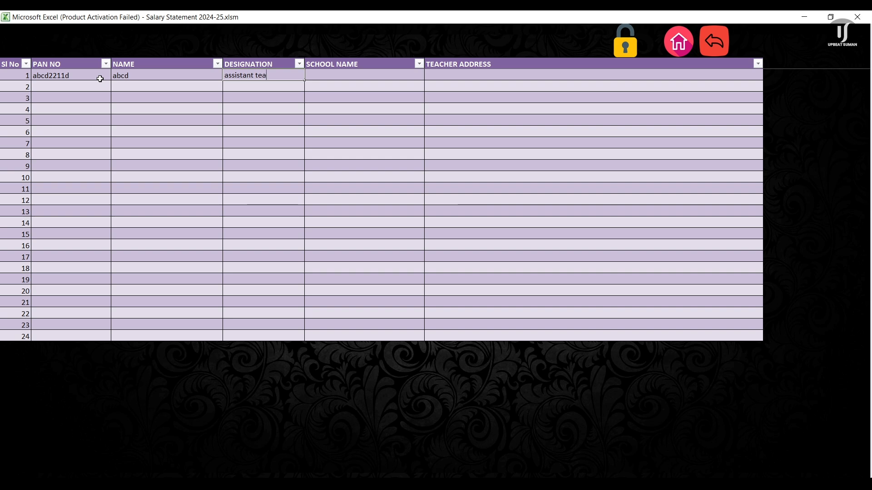
{"action": "type", "text": "cher"}
{"action": "key", "text": "Tab"}
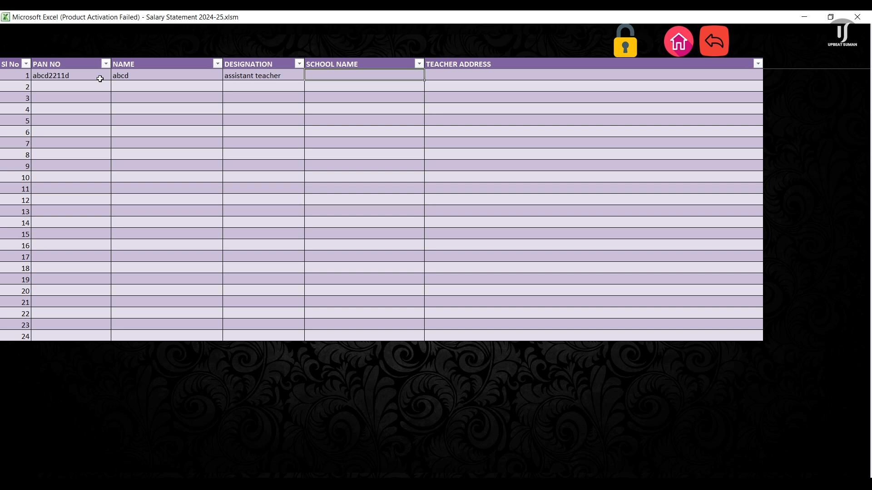
{"action": "type", "text": "abga"}
{"action": "key", "text": "Tab"}
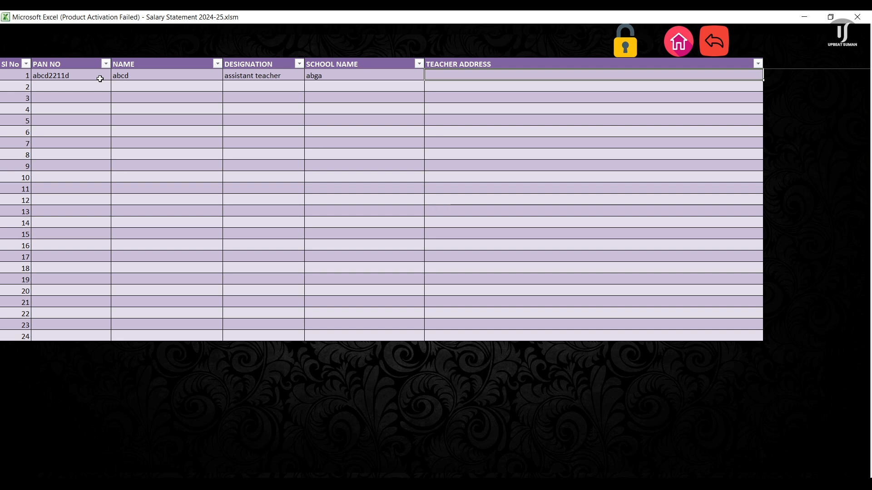
{"action": "type", "text": "xy"}
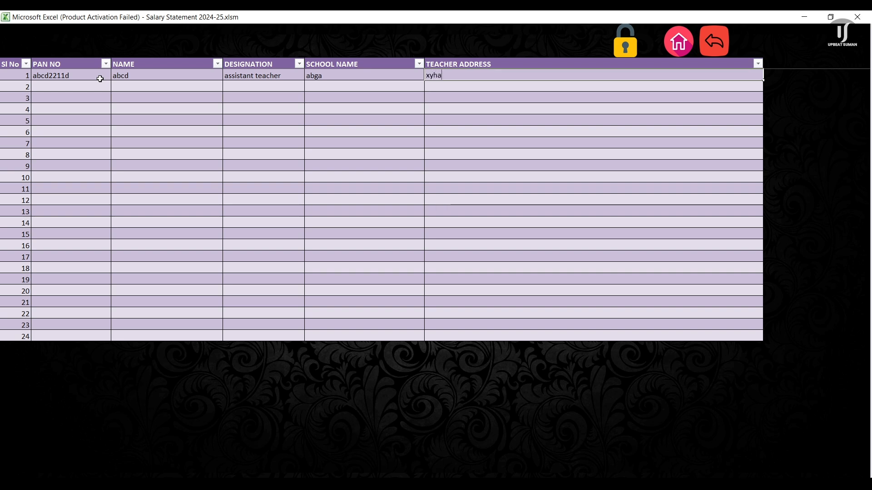
{"action": "type", "text": "ha"}
{"action": "key", "text": "Return"}
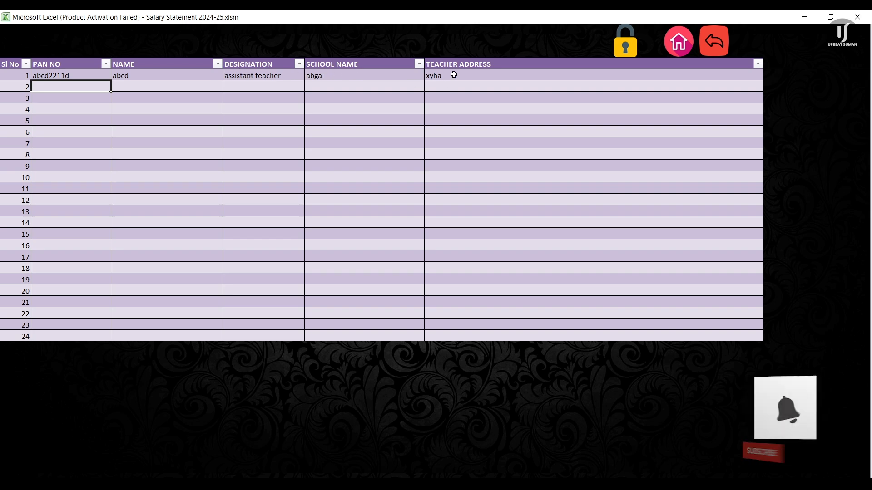
Step: Unlock the teacher list sheet for editing and acknowledge the Unlock Sheet message
{"action": "left_click", "coordinate": [141, 87]}
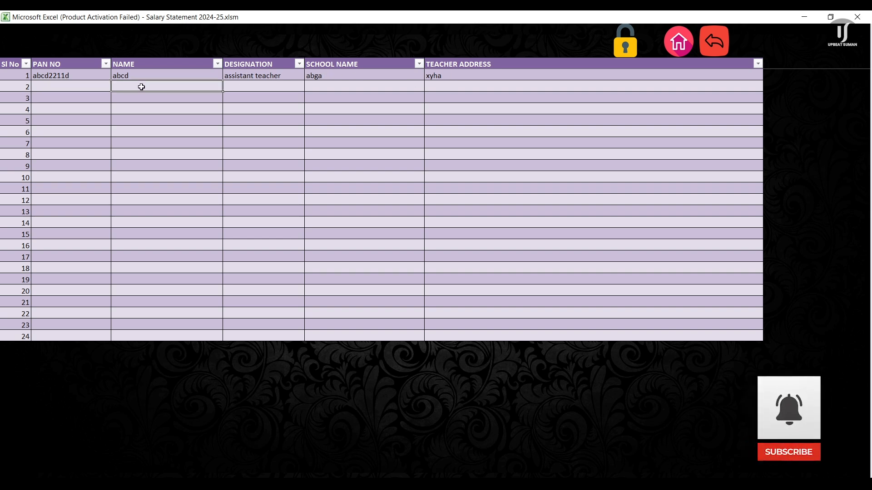
{"action": "left_click", "coordinate": [249, 89]}
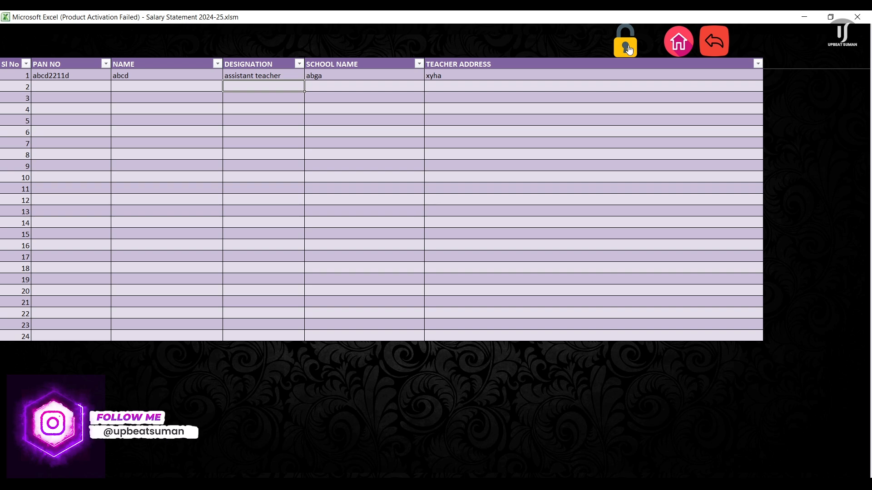
{"action": "left_click", "coordinate": [629, 50]}
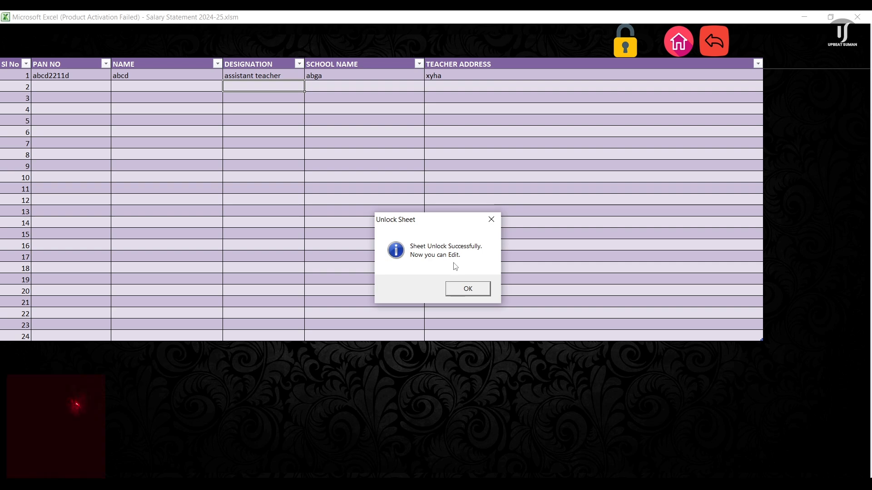
{"action": "left_click", "coordinate": [467, 290]}
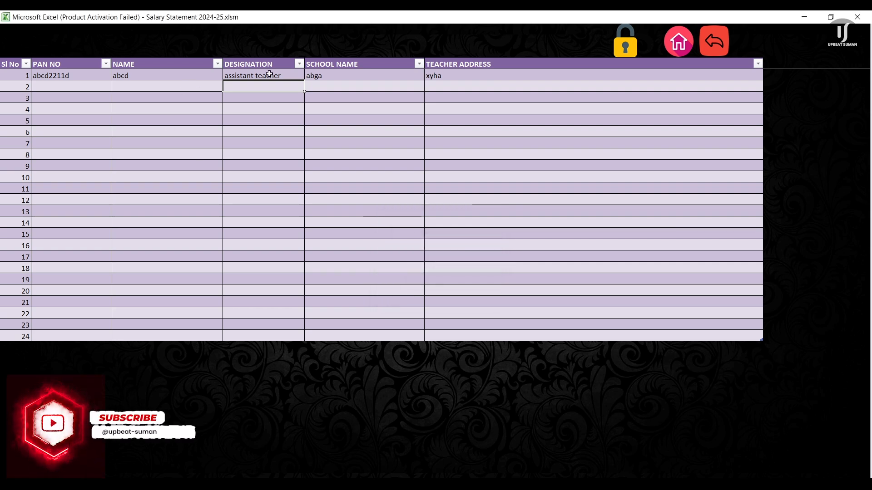
Step: Check row 1's school and designation entries, leaving 'assistant teacher' unchanged
{"action": "left_click", "coordinate": [283, 75]}
{"action": "left_click", "coordinate": [337, 74]}
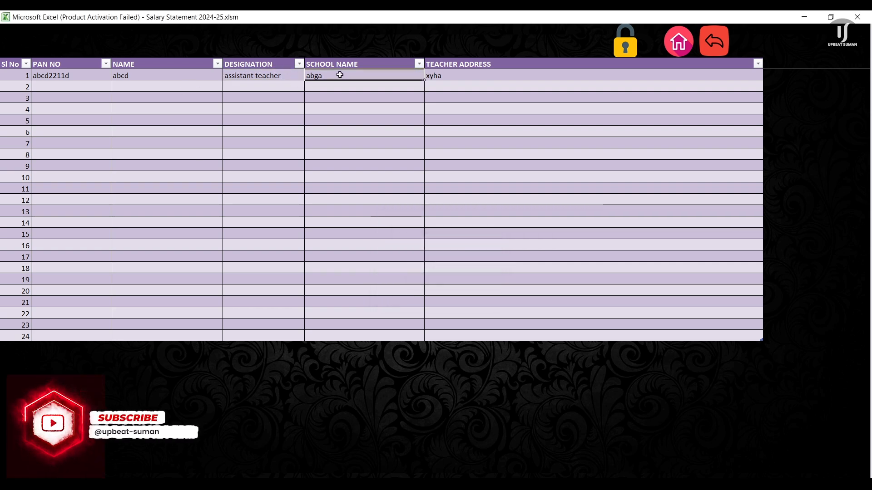
{"action": "left_click", "coordinate": [284, 75]}
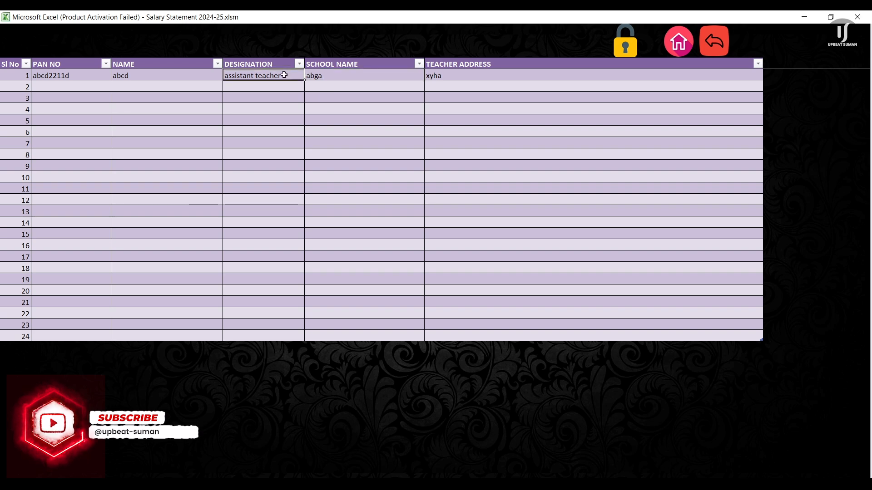
{"action": "double_click", "coordinate": [284, 77]}
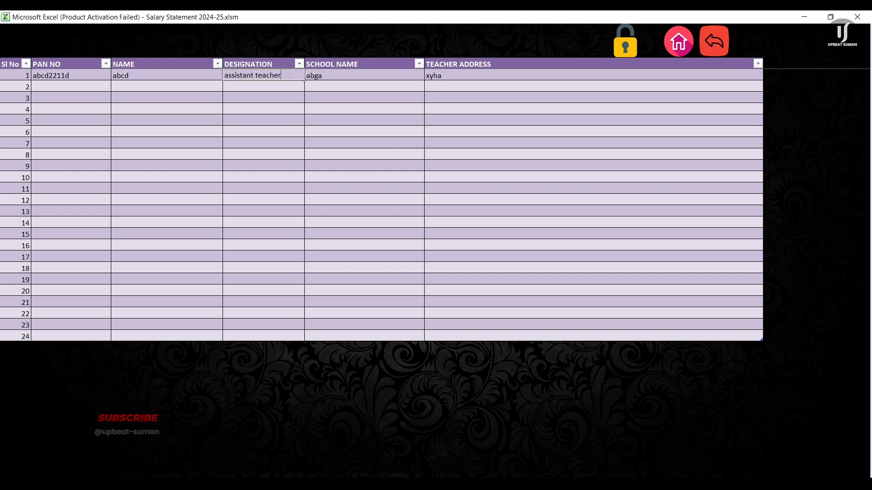
{"action": "left_click", "coordinate": [324, 76]}
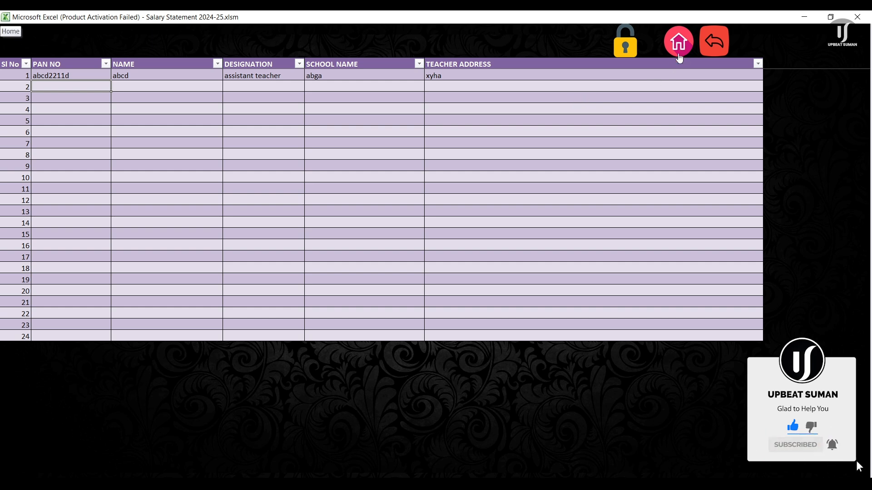
Step: View the Rebate sheet of rebates, standard deductions and OLD/NEW slab rates per year
{"action": "left_click", "coordinate": [676, 42]}
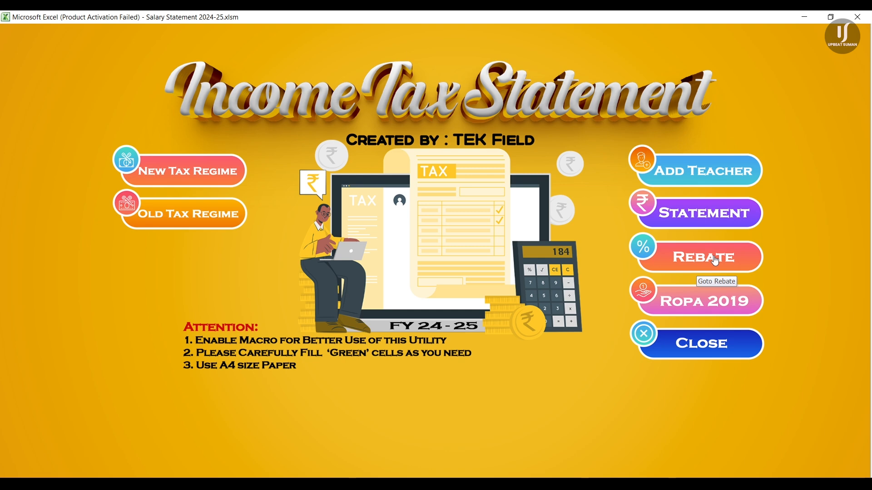
{"action": "left_click", "coordinate": [716, 261]}
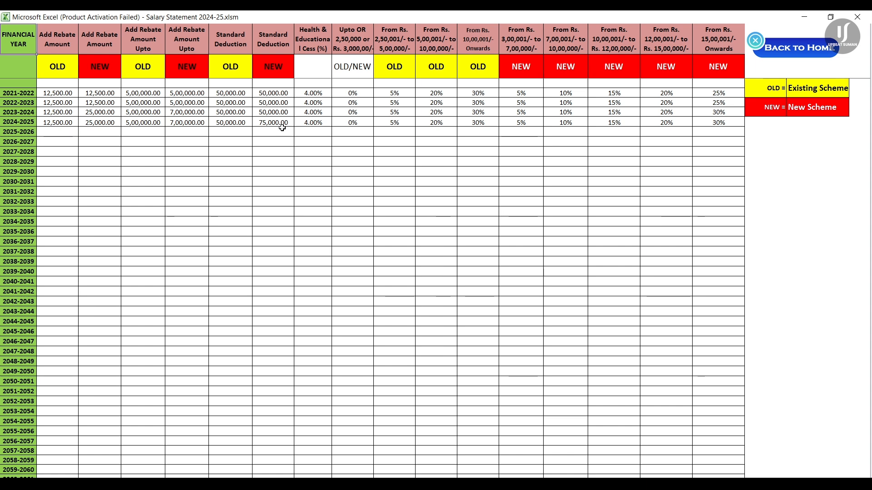
Step: View the ROPA 2019 Schedule-I pay matrix, then return to the home menu
{"action": "left_click", "coordinate": [796, 51]}
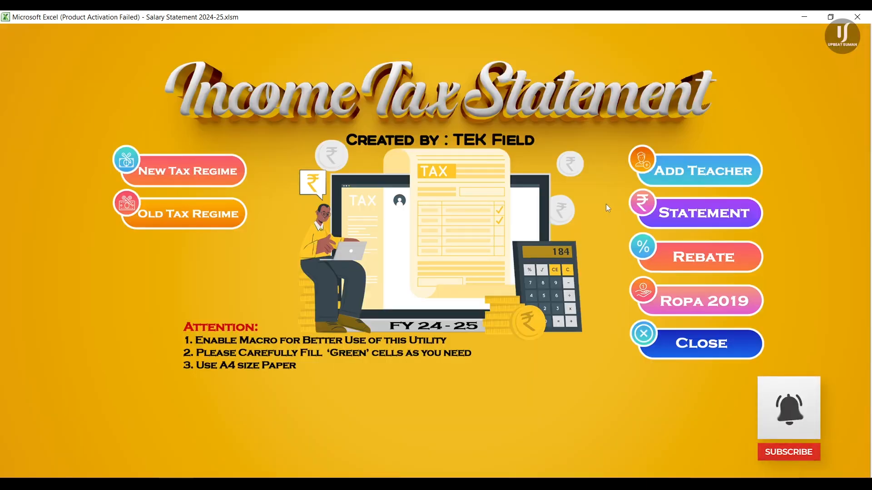
{"action": "left_click", "coordinate": [705, 310]}
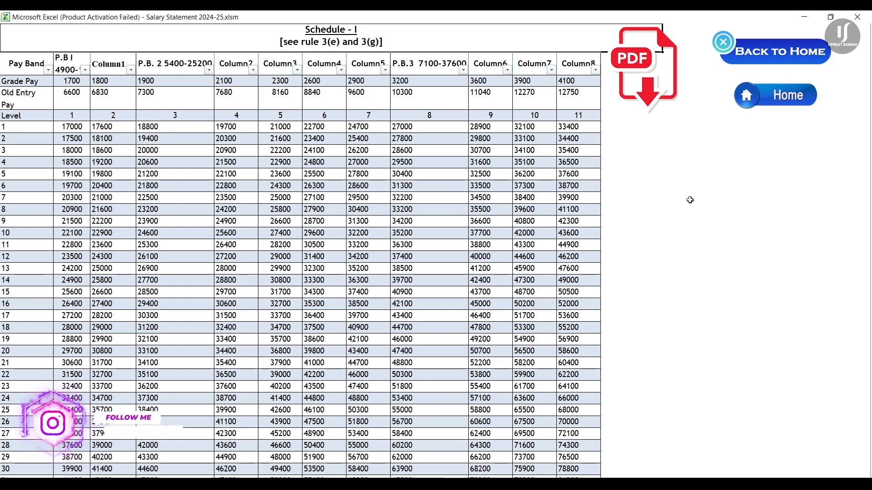
{"action": "left_click", "coordinate": [794, 100]}
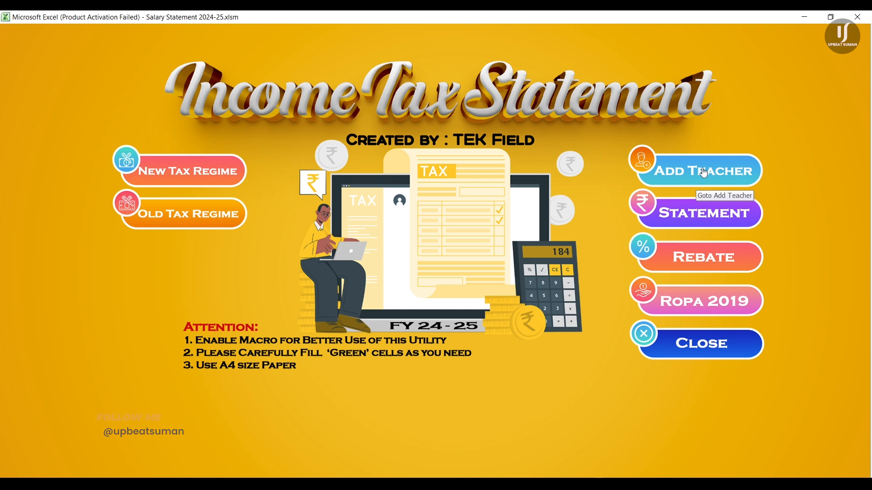
Step: On the Statement sheet, pick the new teacher's PAN to auto-fill the Teacher Details
{"action": "left_click", "coordinate": [707, 217]}
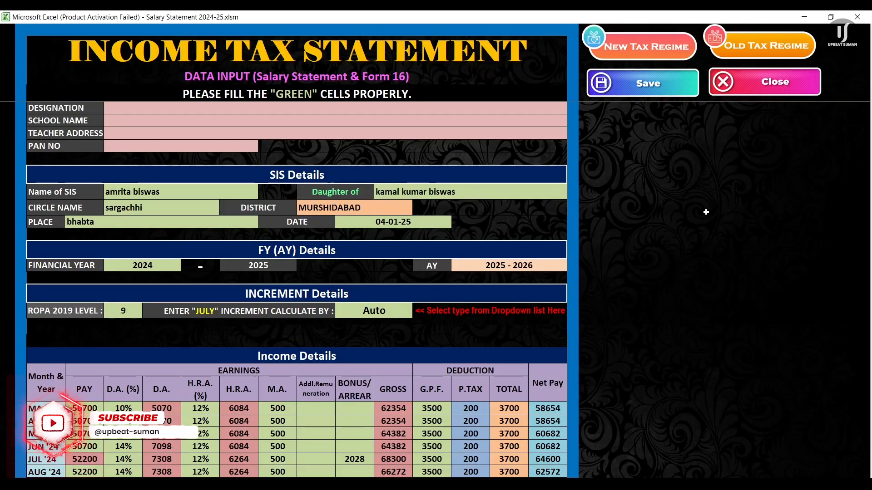
{"action": "scroll", "coordinate": [468, 301], "scroll_direction": "up", "scroll_amount": 3}
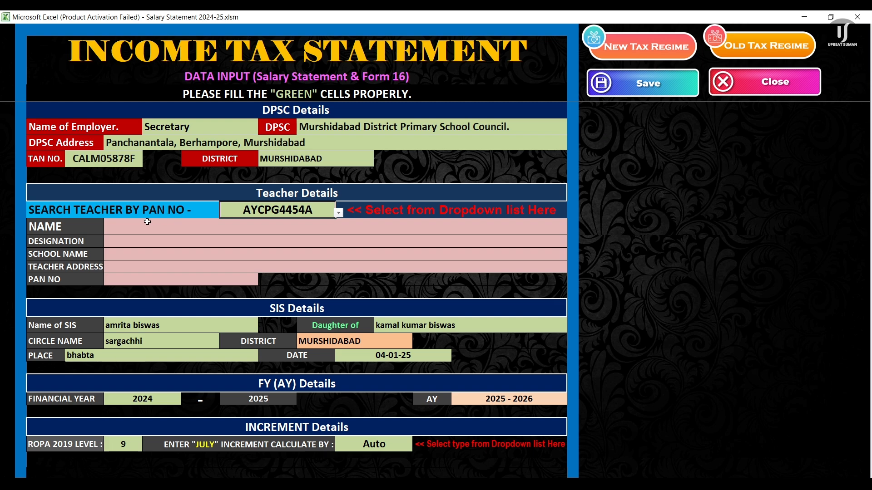
{"action": "left_click", "coordinate": [339, 214]}
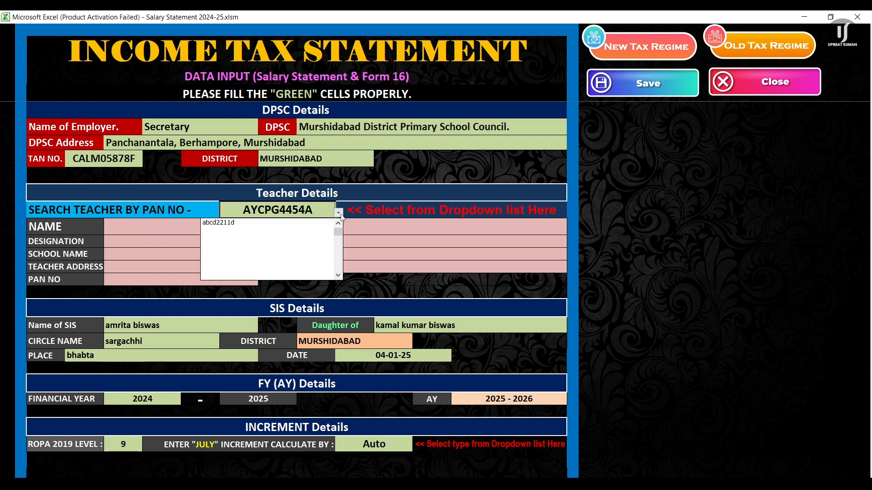
{"action": "left_click", "coordinate": [302, 223]}
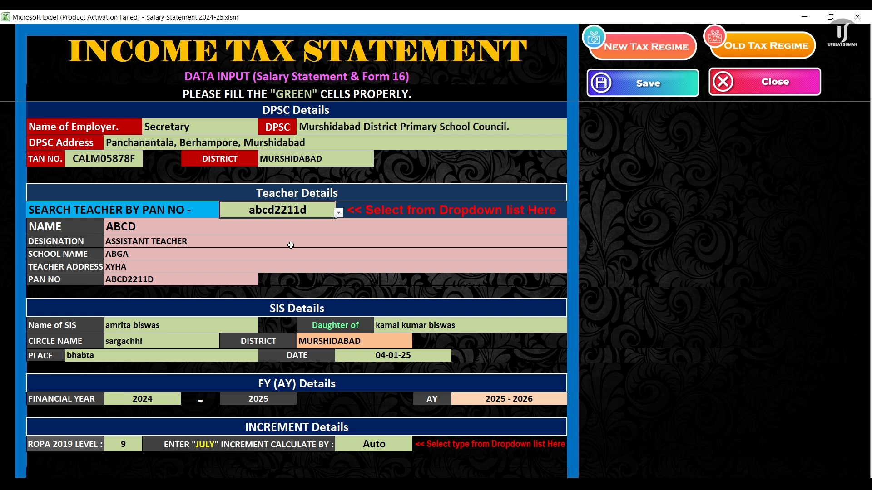
{"action": "scroll", "coordinate": [291, 245], "scroll_direction": "down", "scroll_amount": 3}
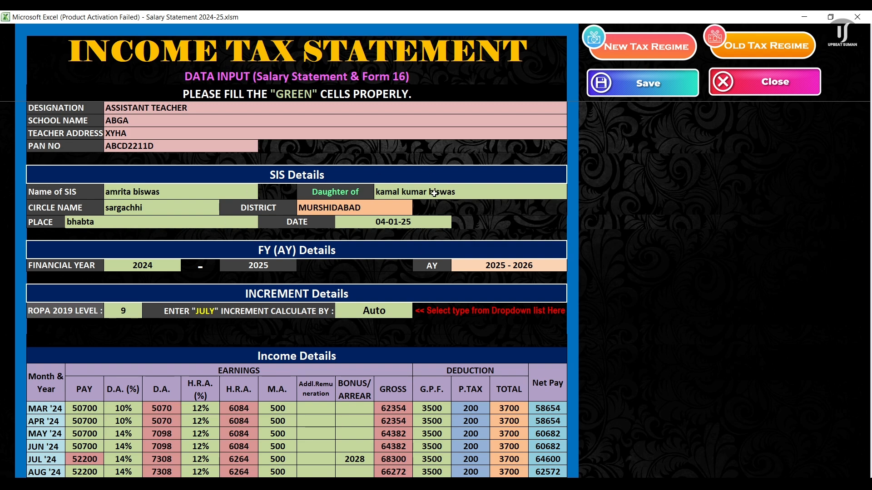
{"action": "scroll", "coordinate": [435, 193], "scroll_direction": "down", "scroll_amount": 4}
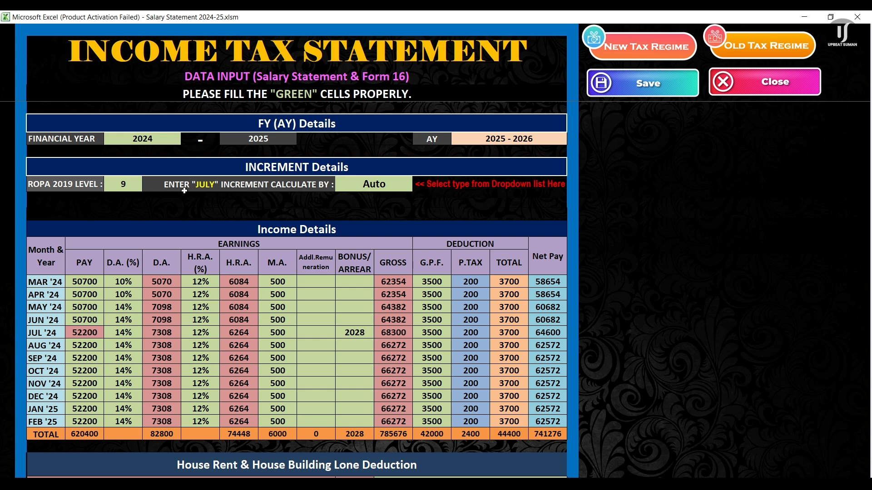
{"action": "left_click", "coordinate": [138, 185]}
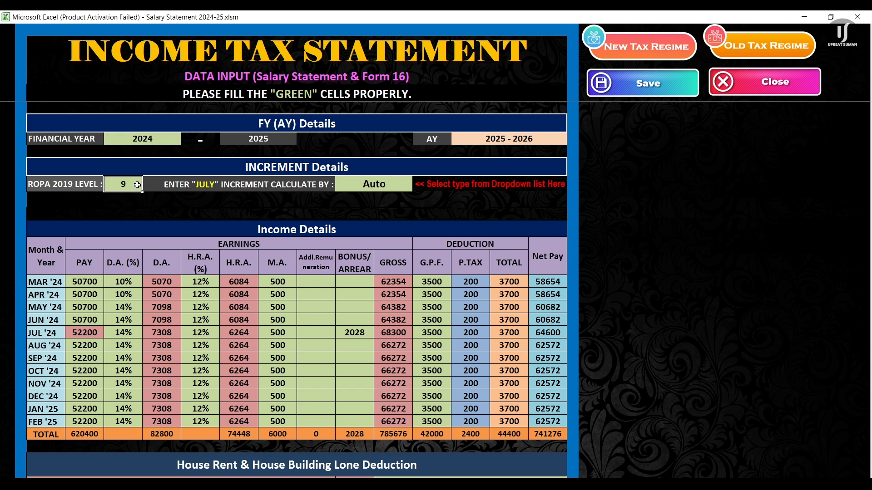
{"action": "left_click", "coordinate": [388, 184]}
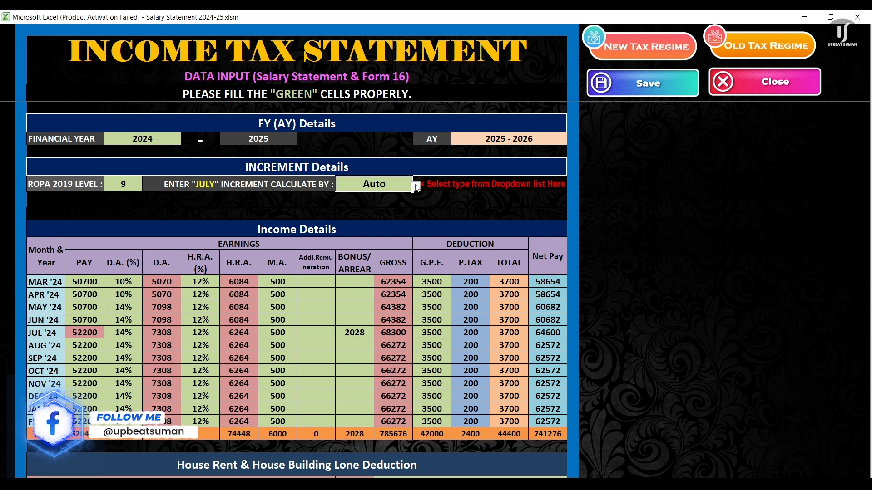
{"action": "left_click", "coordinate": [416, 187]}
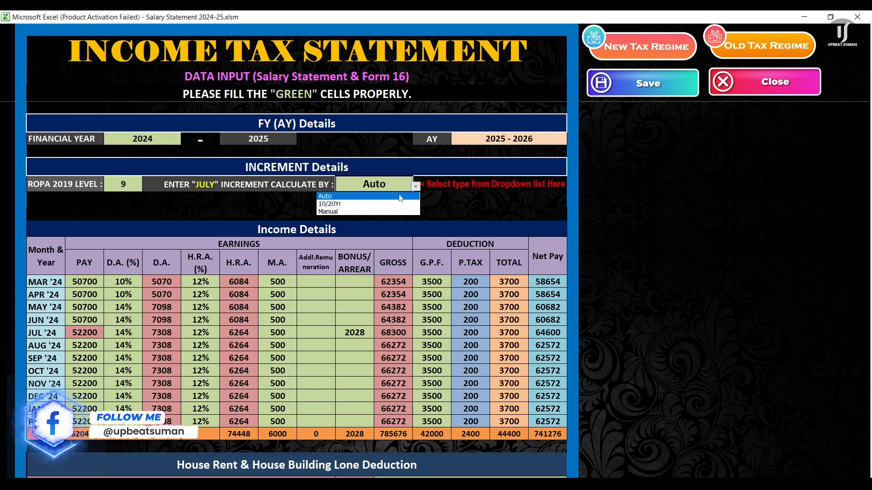
{"action": "left_click", "coordinate": [416, 187]}
{"action": "left_click", "coordinate": [418, 187]}
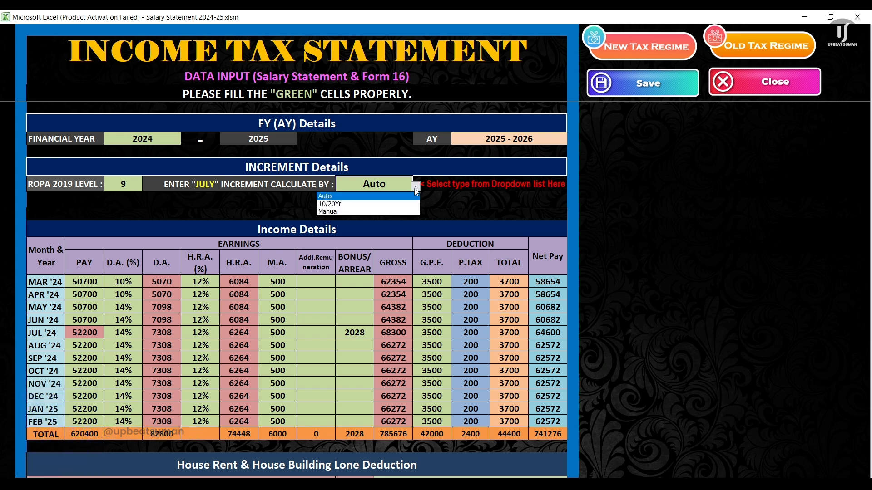
{"action": "left_click", "coordinate": [390, 196]}
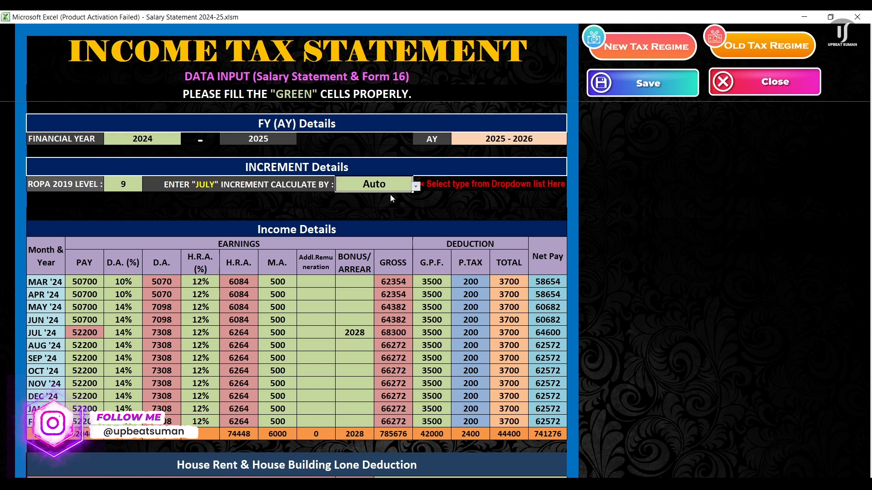
{"action": "left_click", "coordinate": [416, 187]}
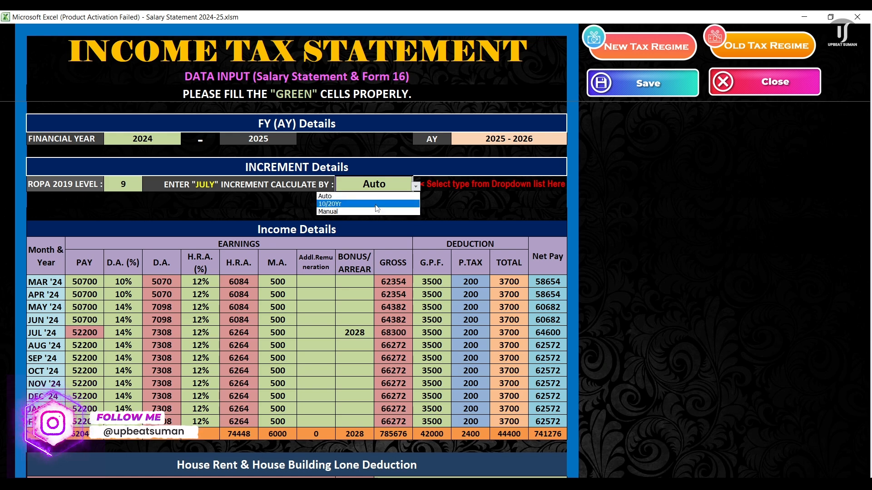
{"action": "left_click", "coordinate": [376, 205]}
{"action": "left_click", "coordinate": [416, 186]}
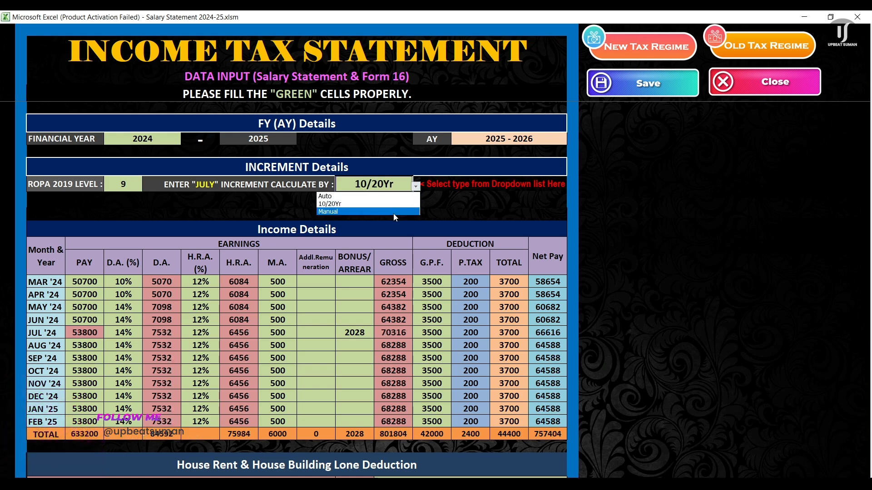
{"action": "left_click", "coordinate": [394, 214]}
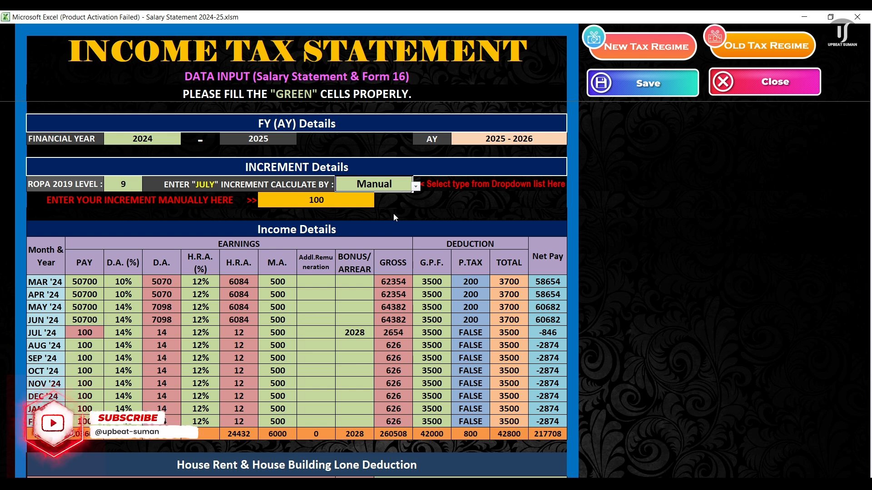
{"action": "left_click", "coordinate": [321, 205]}
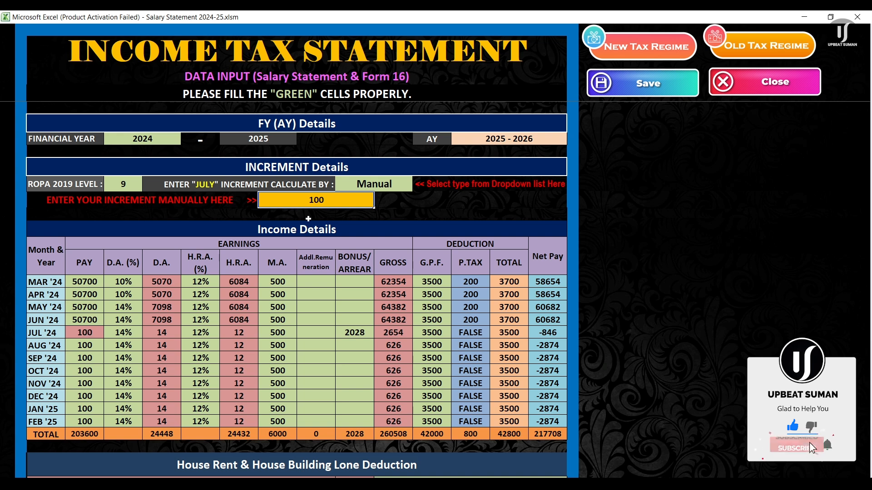
{"action": "type", "text": "200"}
{"action": "key", "text": "Return"}
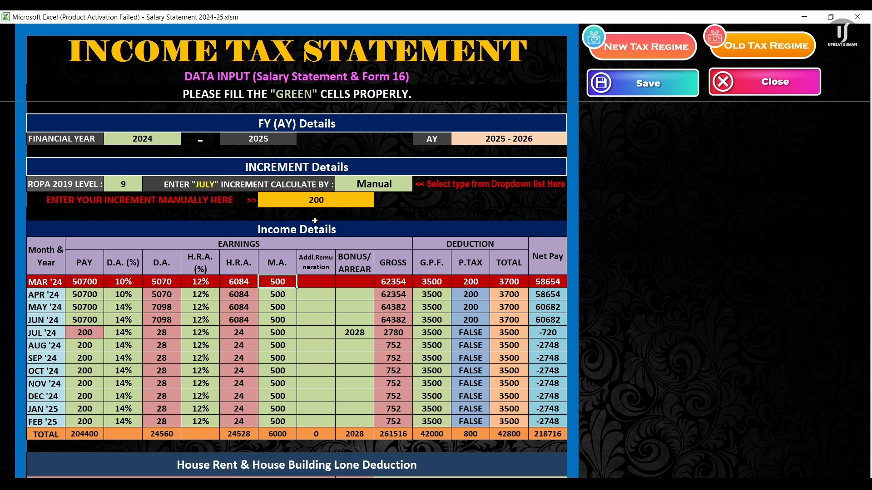
{"action": "left_click", "coordinate": [401, 182]}
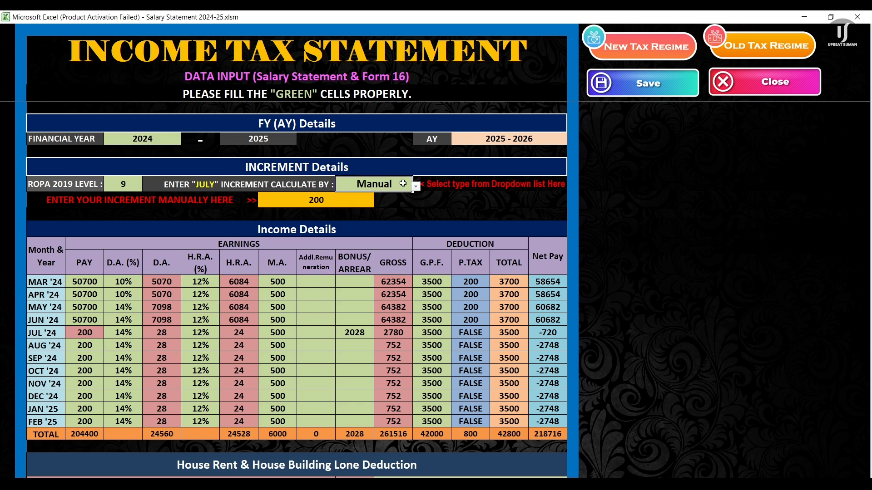
{"action": "left_click", "coordinate": [415, 186]}
{"action": "left_click", "coordinate": [376, 196]}
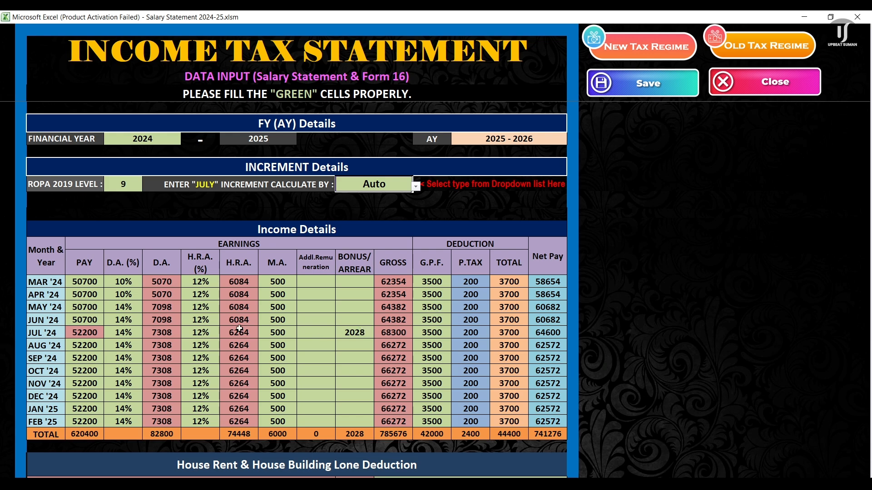
{"action": "scroll", "coordinate": [391, 345], "scroll_direction": "down", "scroll_amount": 5}
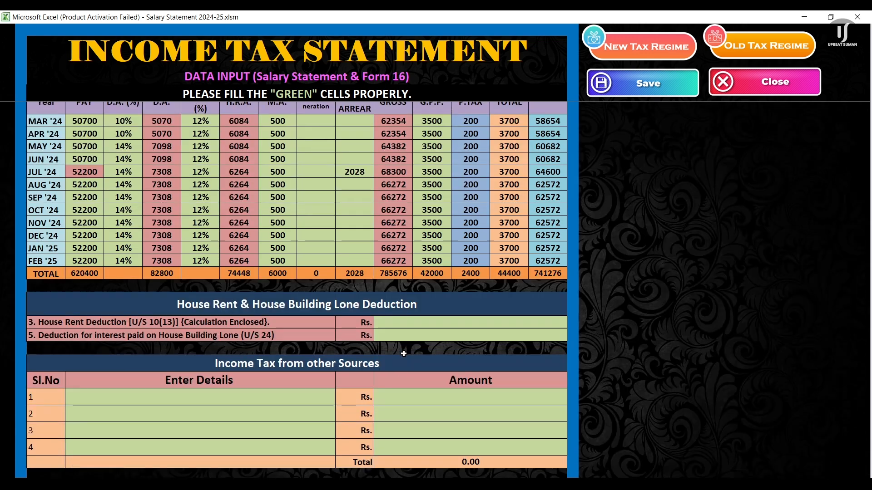
{"action": "scroll", "coordinate": [404, 353], "scroll_direction": "down", "scroll_amount": 2}
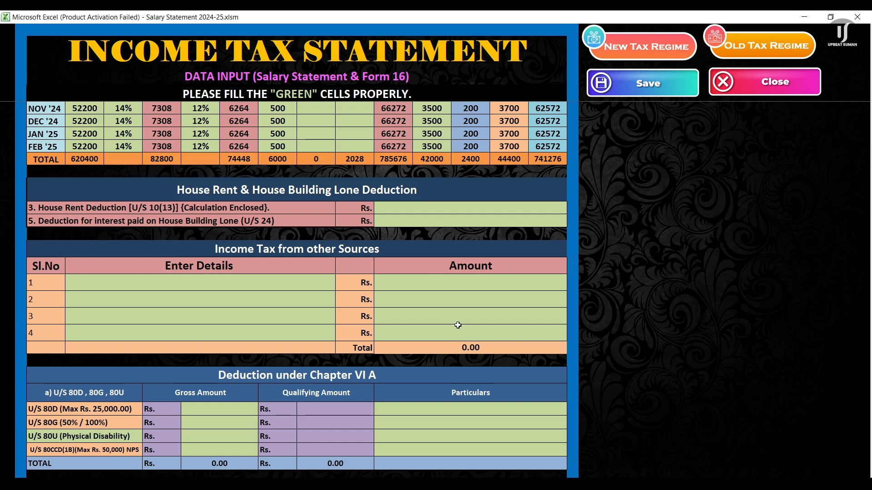
{"action": "scroll", "coordinate": [458, 325], "scroll_direction": "down", "scroll_amount": 2}
{"action": "scroll", "coordinate": [461, 359], "scroll_direction": "down", "scroll_amount": 7}
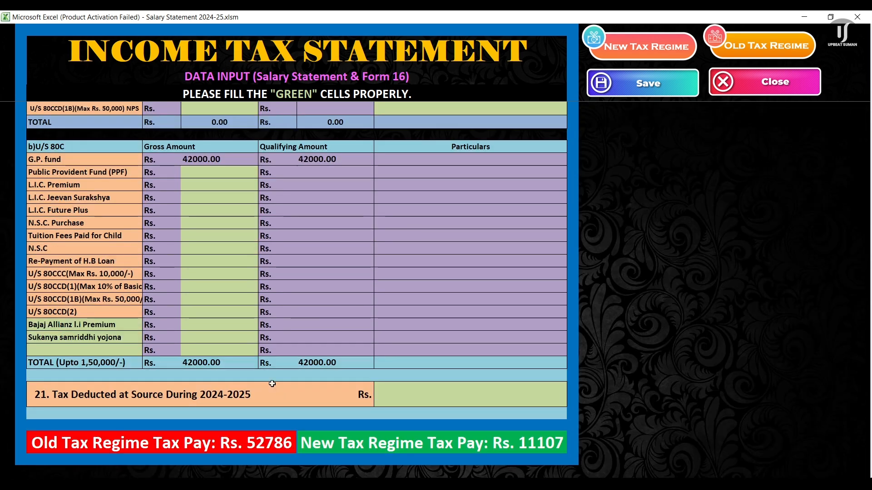
{"action": "scroll", "coordinate": [283, 371], "scroll_direction": "up", "scroll_amount": 20}
{"action": "scroll", "coordinate": [282, 370], "scroll_direction": "up", "scroll_amount": 3}
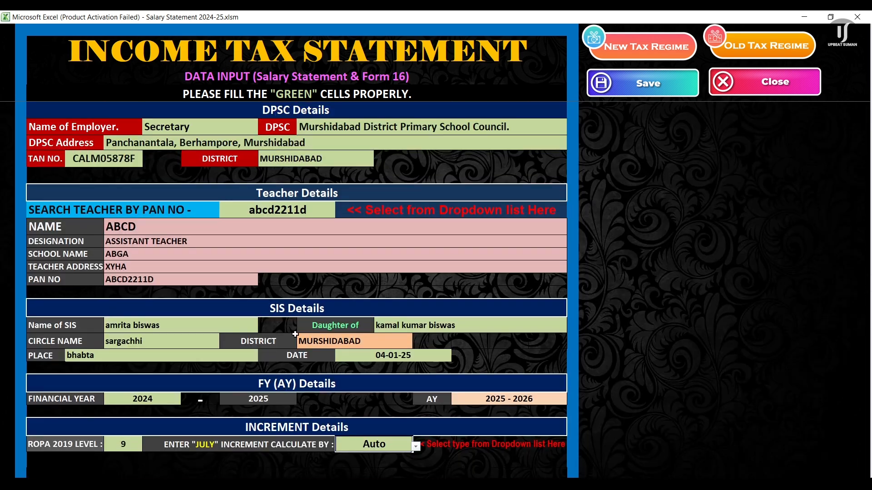
{"action": "scroll", "coordinate": [295, 334], "scroll_direction": "down", "scroll_amount": 9}
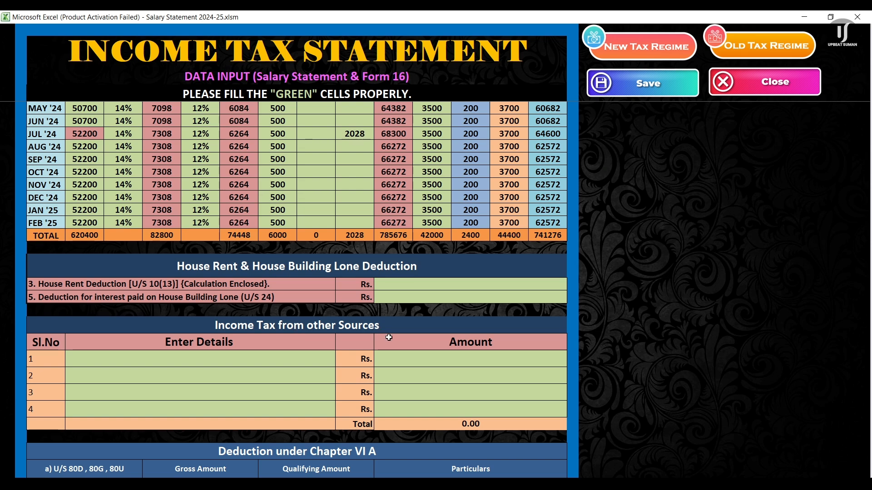
{"action": "scroll", "coordinate": [390, 338], "scroll_direction": "up", "scroll_amount": 3}
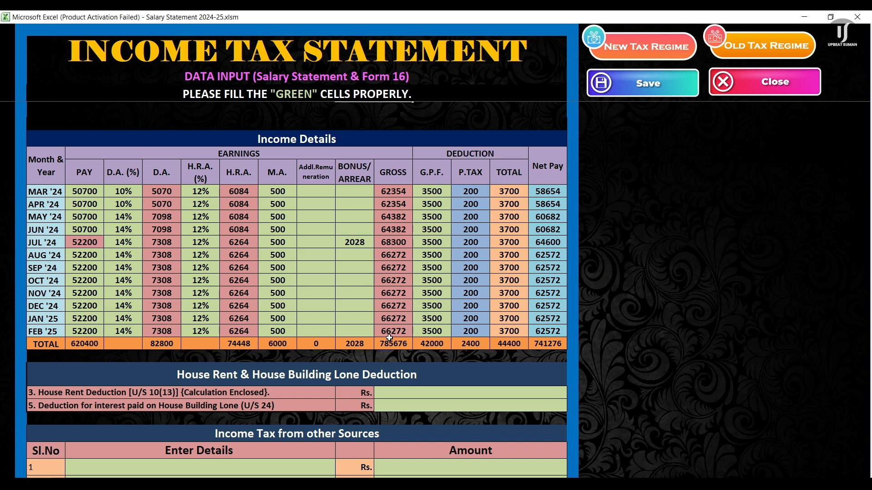
{"action": "scroll", "coordinate": [389, 338], "scroll_direction": "up", "scroll_amount": 6}
{"action": "scroll", "coordinate": [151, 308], "scroll_direction": "down", "scroll_amount": 3}
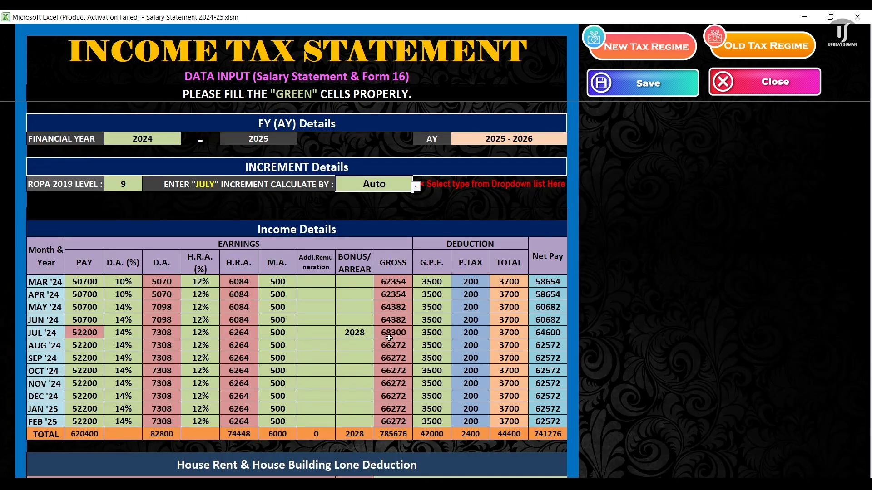
Step: Check the MAR, APR and MAY '24 pay entries and the JUN '24 D.A. rate
{"action": "left_click", "coordinate": [93, 282]}
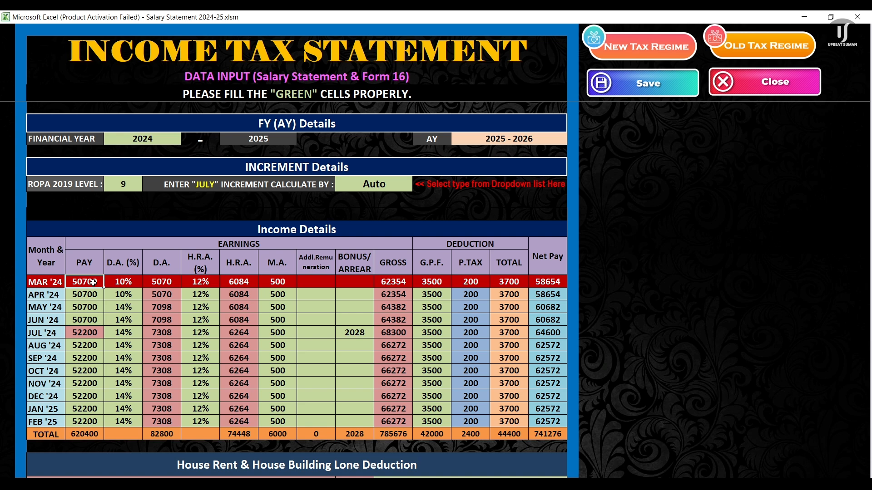
{"action": "left_click", "coordinate": [94, 296]}
{"action": "left_click", "coordinate": [91, 284]}
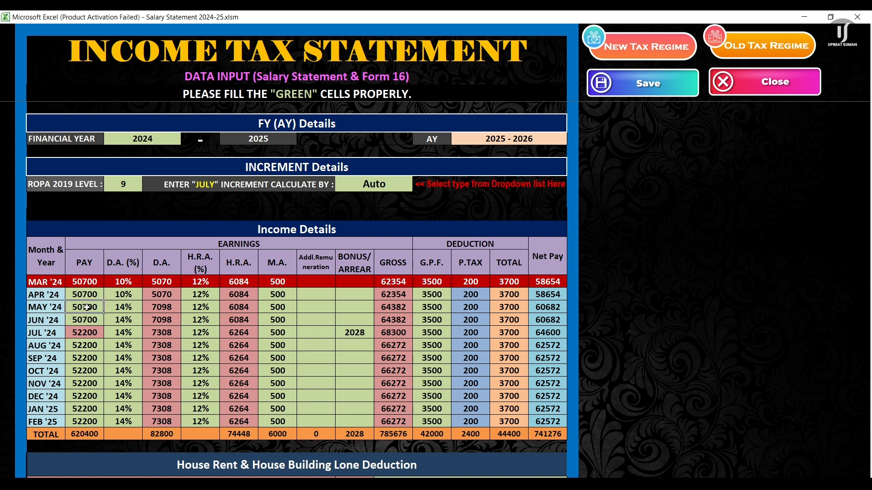
{"action": "left_click", "coordinate": [86, 306]}
{"action": "left_click", "coordinate": [88, 285]}
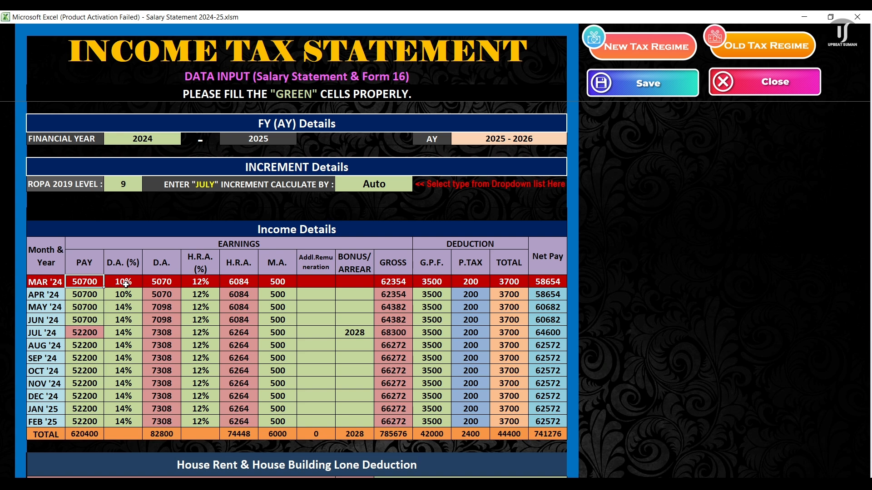
{"action": "left_click", "coordinate": [123, 320]}
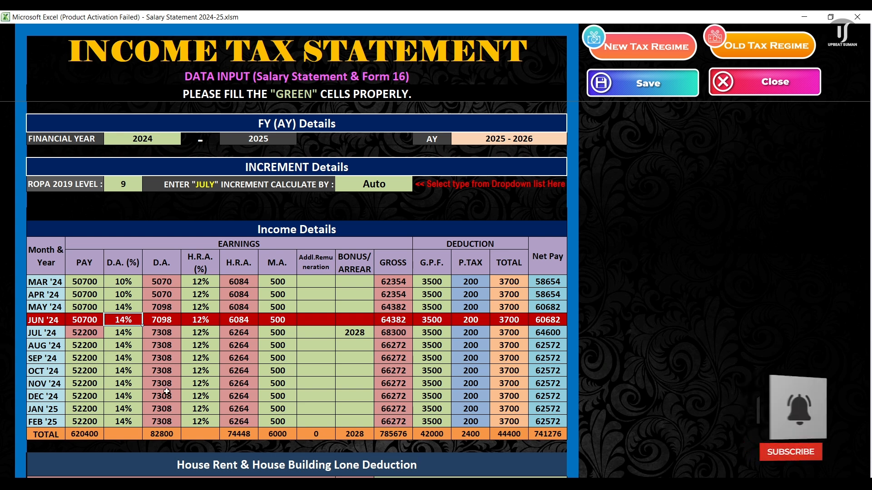
Step: Change the MAY '24 D.A. rate from 15% to 14%, giving yearly gross 785676
{"action": "left_click", "coordinate": [124, 307]}
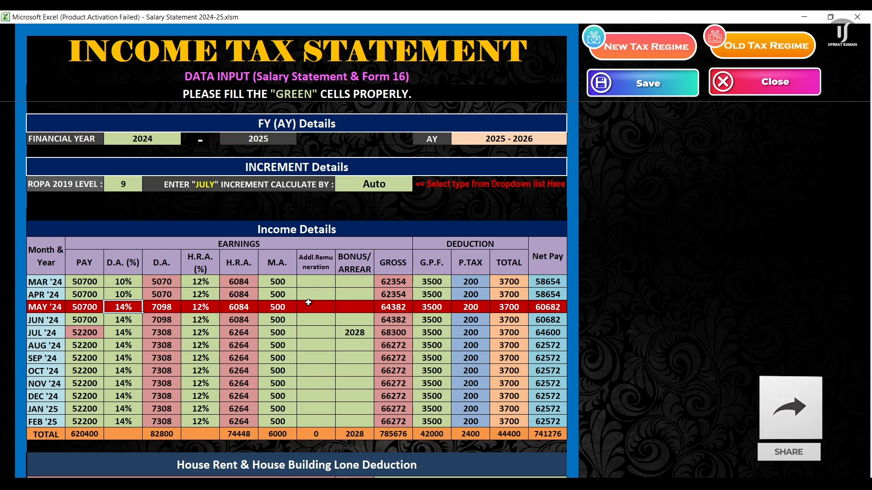
{"action": "key", "text": "Return"}
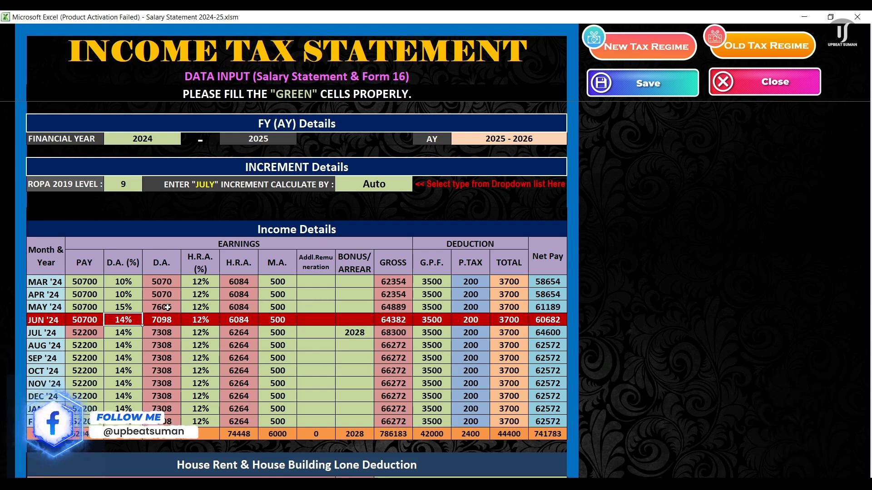
{"action": "key", "text": "Up"}
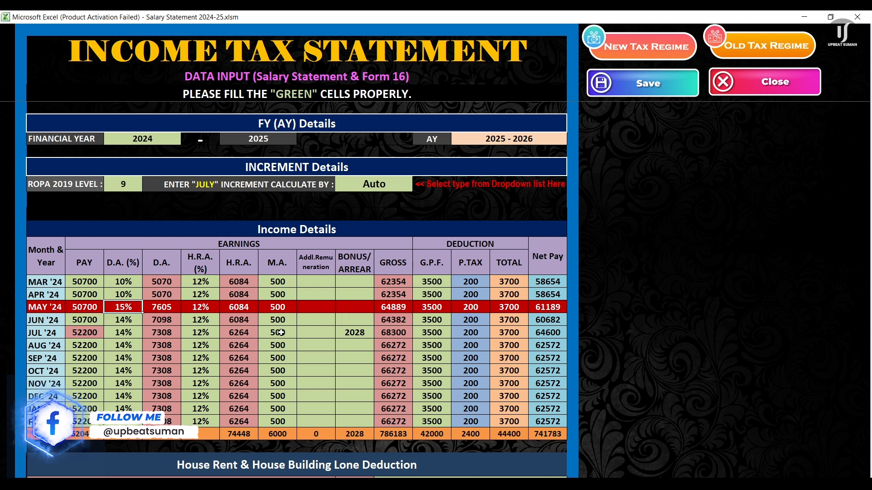
{"action": "type", "text": "14"}
{"action": "key", "text": "Return"}
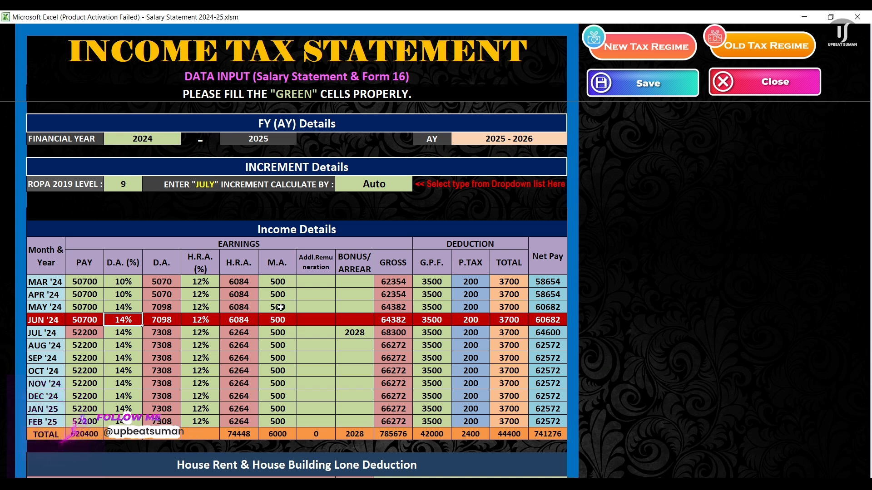
{"action": "left_click", "coordinate": [357, 336]}
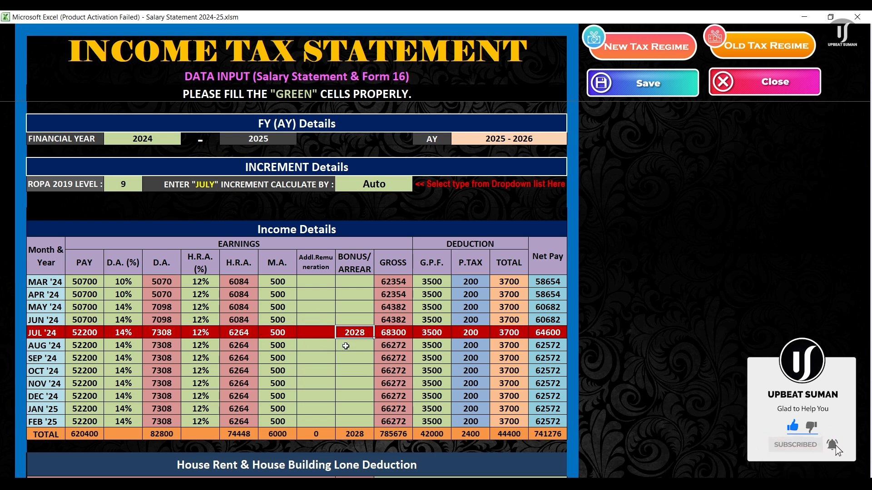
{"action": "scroll", "coordinate": [420, 346], "scroll_direction": "down", "scroll_amount": 4}
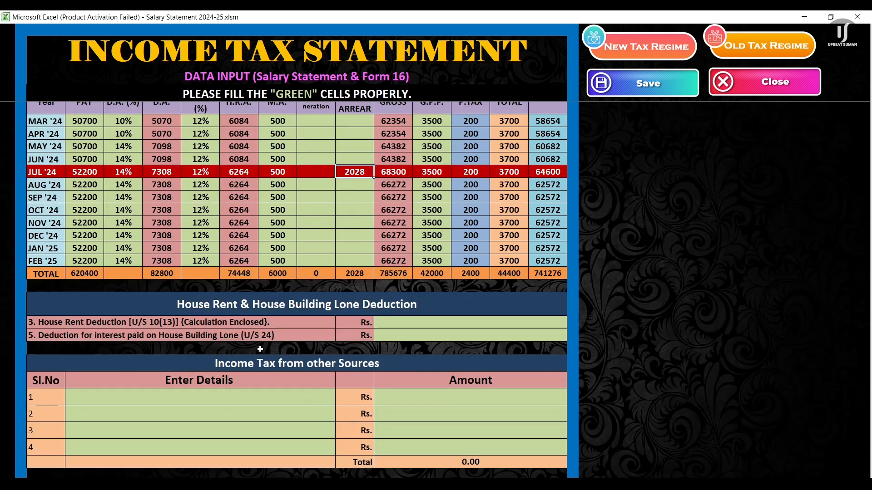
{"action": "scroll", "coordinate": [460, 352], "scroll_direction": "down", "scroll_amount": 3}
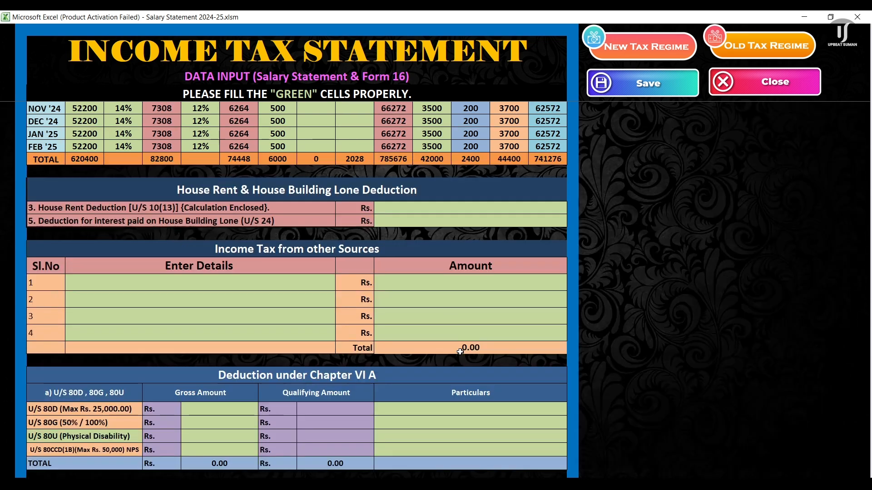
{"action": "scroll", "coordinate": [459, 352], "scroll_direction": "down", "scroll_amount": 6}
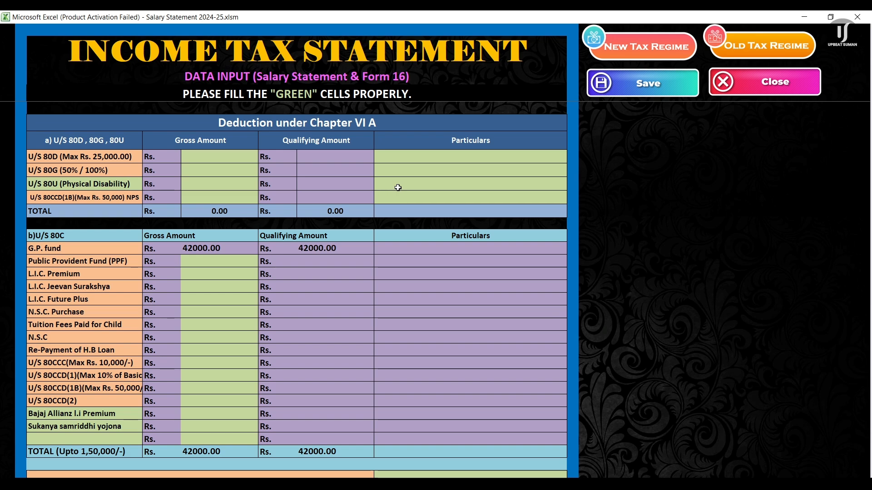
{"action": "scroll", "coordinate": [310, 331], "scroll_direction": "down", "scroll_amount": 1}
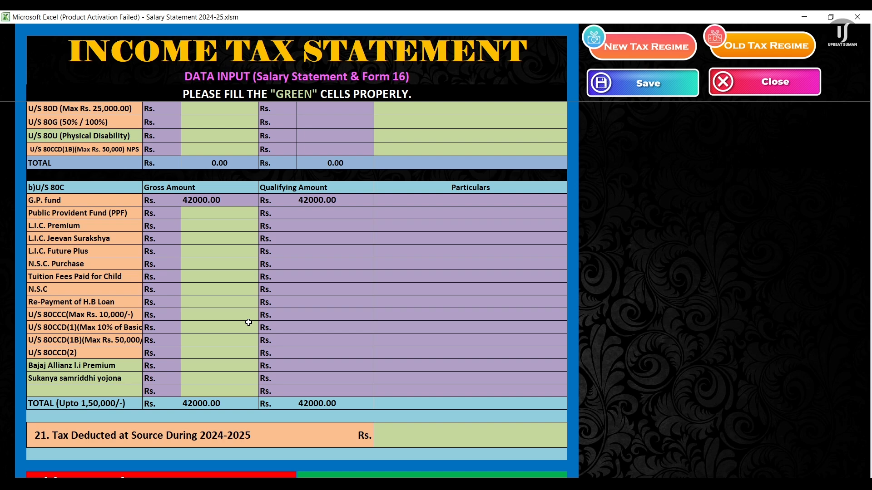
{"action": "scroll", "coordinate": [248, 323], "scroll_direction": "up", "scroll_amount": 2}
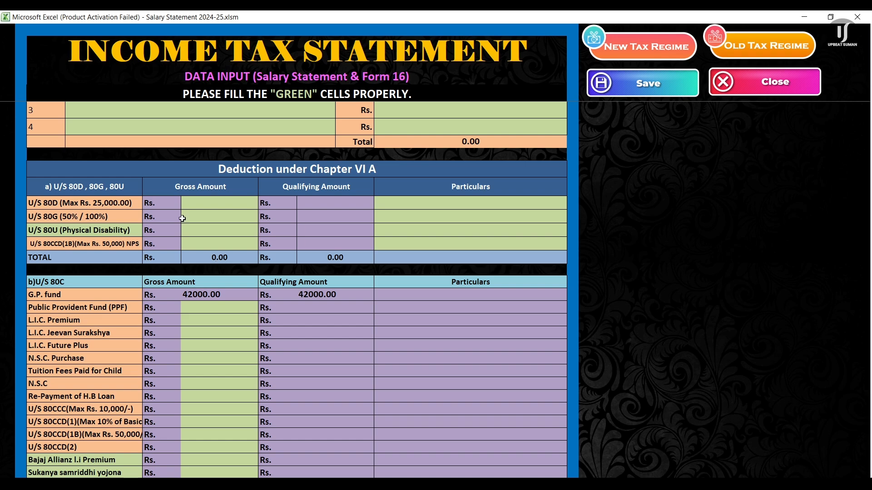
{"action": "left_click", "coordinate": [221, 218]}
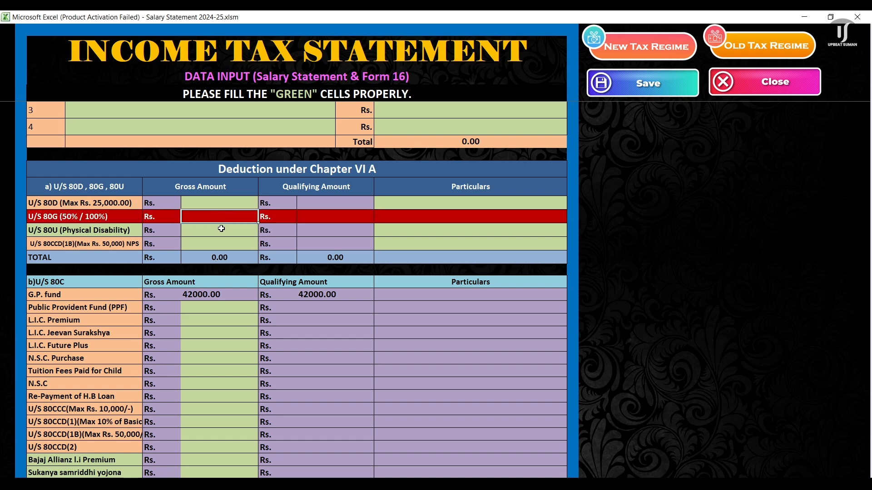
{"action": "scroll", "coordinate": [218, 366], "scroll_direction": "down", "scroll_amount": 2}
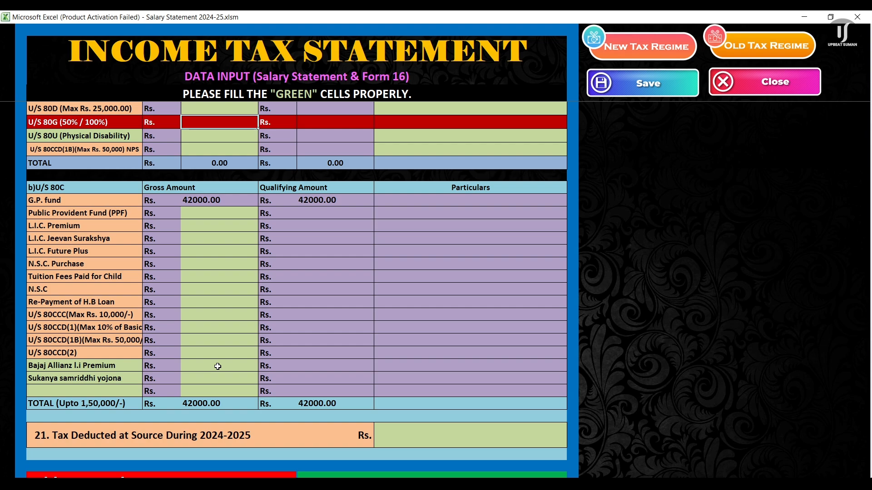
{"action": "scroll", "coordinate": [218, 366], "scroll_direction": "up", "scroll_amount": 10}
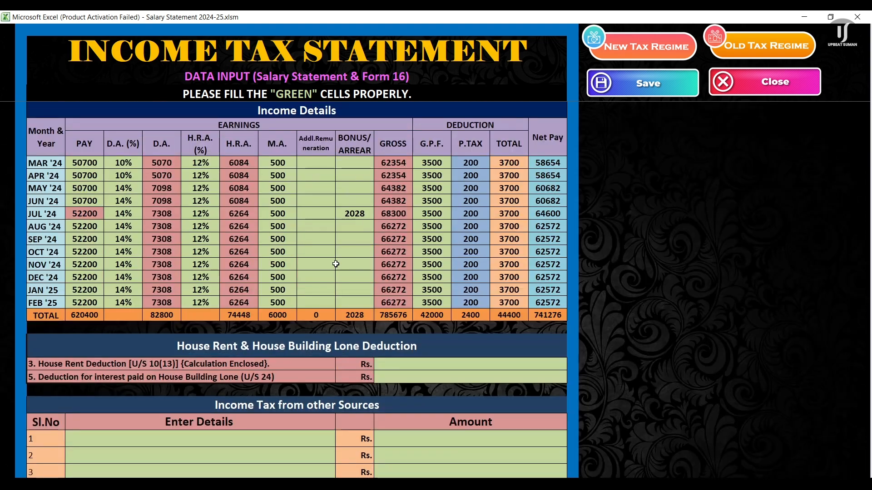
{"action": "scroll", "coordinate": [305, 274], "scroll_direction": "down", "scroll_amount": 10}
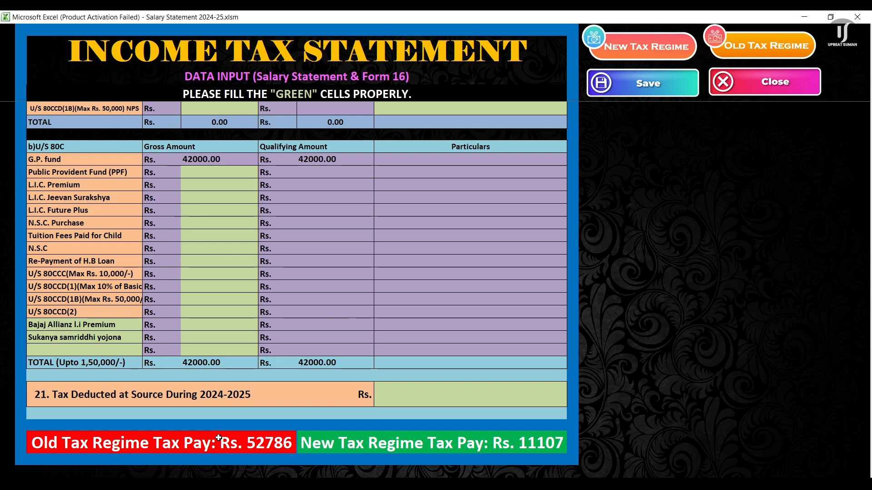
{"action": "scroll", "coordinate": [224, 288], "scroll_direction": "up", "scroll_amount": 2}
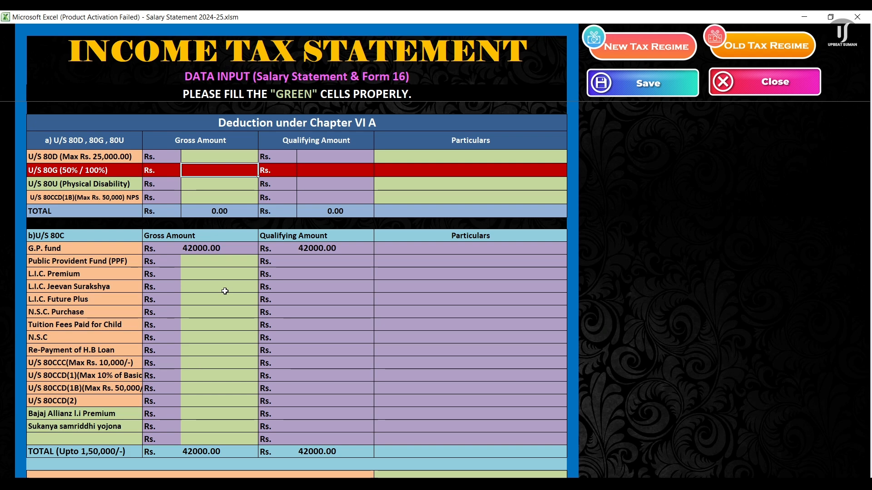
{"action": "scroll", "coordinate": [225, 322], "scroll_direction": "up", "scroll_amount": 1}
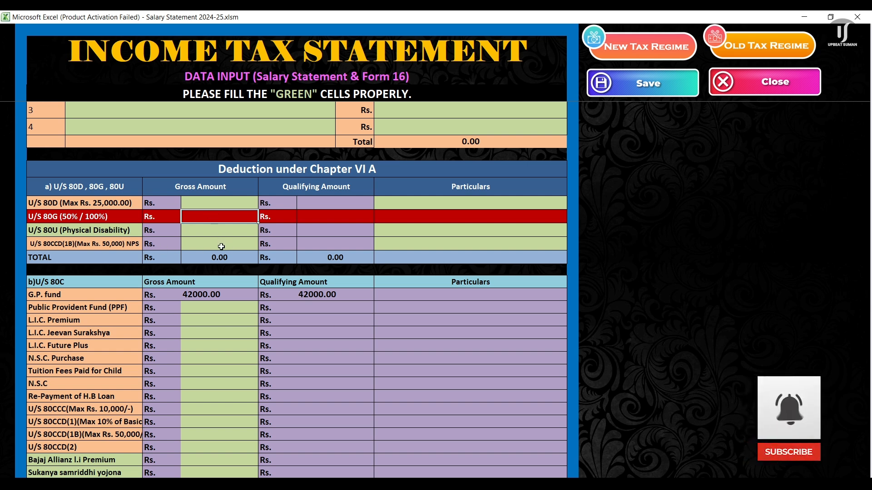
Step: Enter 50000 as the 80CCD(1B) NPS gross amount
{"action": "left_click", "coordinate": [221, 247]}
{"action": "type", "text": "50000"}
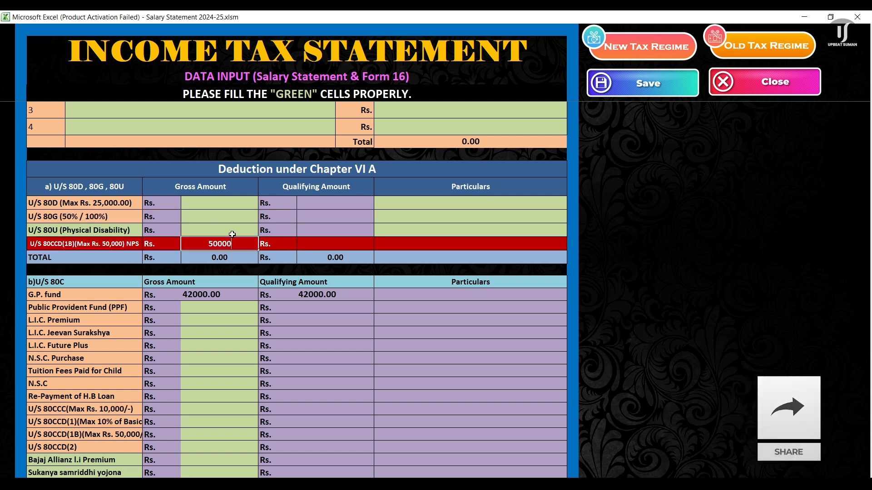
{"action": "key", "text": "Return"}
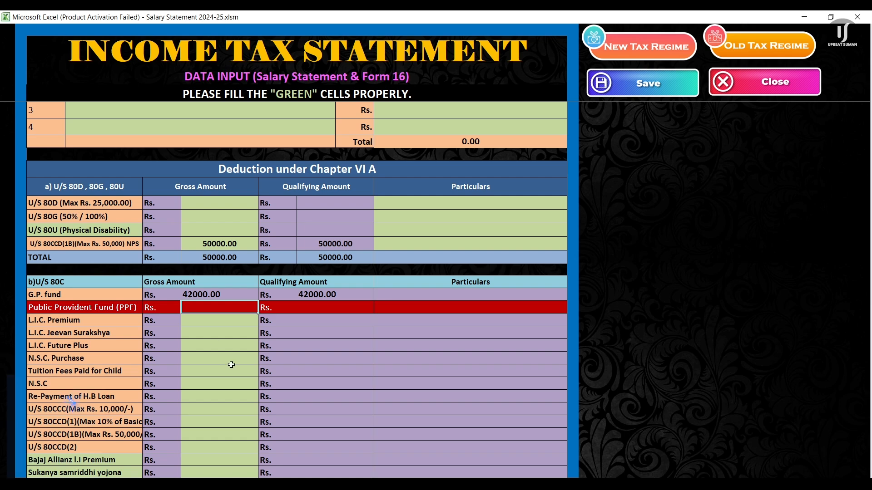
Step: Enter PPF 50000, L.I.C. Premium 50000 and L.I.C. Jeevan Surakshya 500000, bringing old-regime tax to Rs. 19922
{"action": "scroll", "coordinate": [230, 354], "scroll_direction": "down", "scroll_amount": 1}
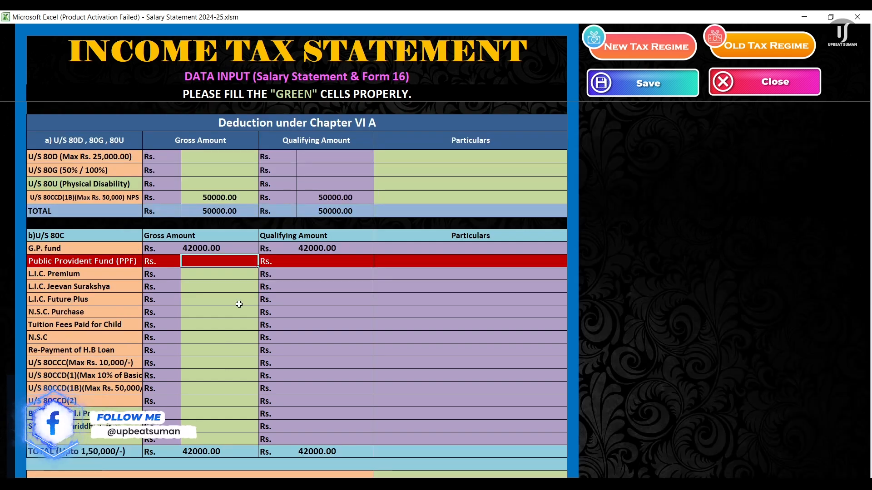
{"action": "type", "text": "5"}
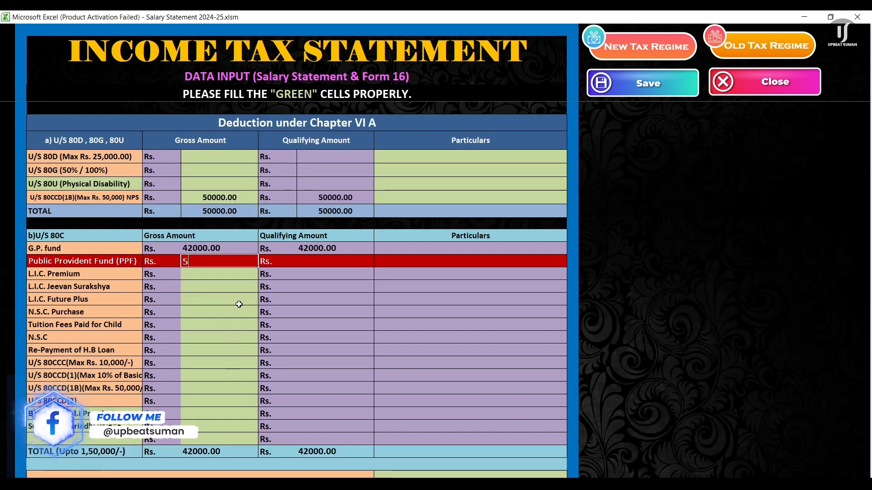
{"action": "type", "text": "0000"}
{"action": "key", "text": "Return"}
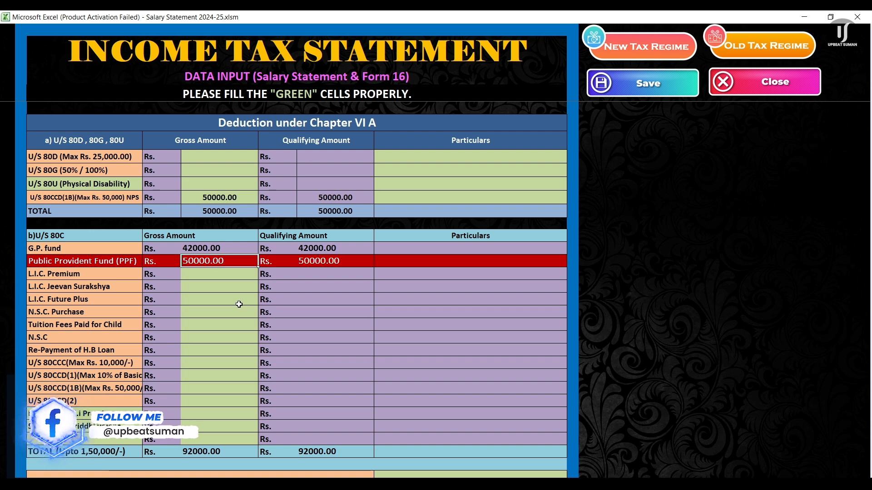
{"action": "type", "text": "5000"}
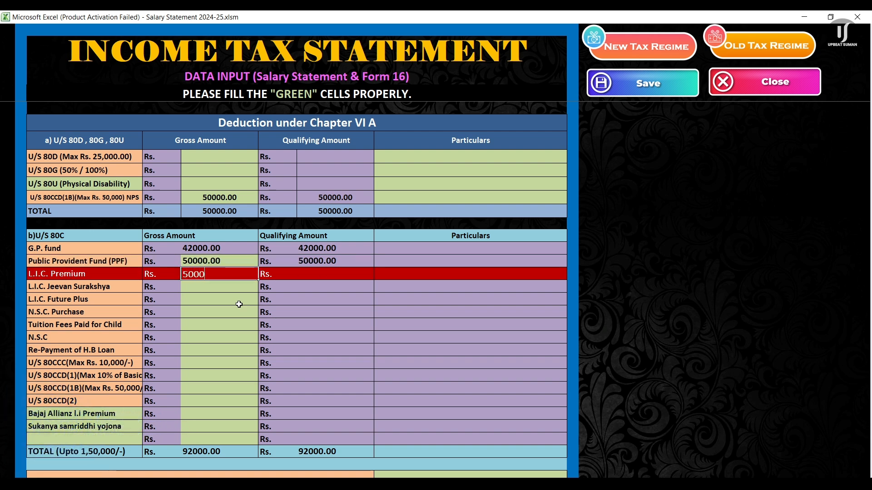
{"action": "type", "text": "0"}
{"action": "key", "text": "Return"}
{"action": "type", "text": "5"}
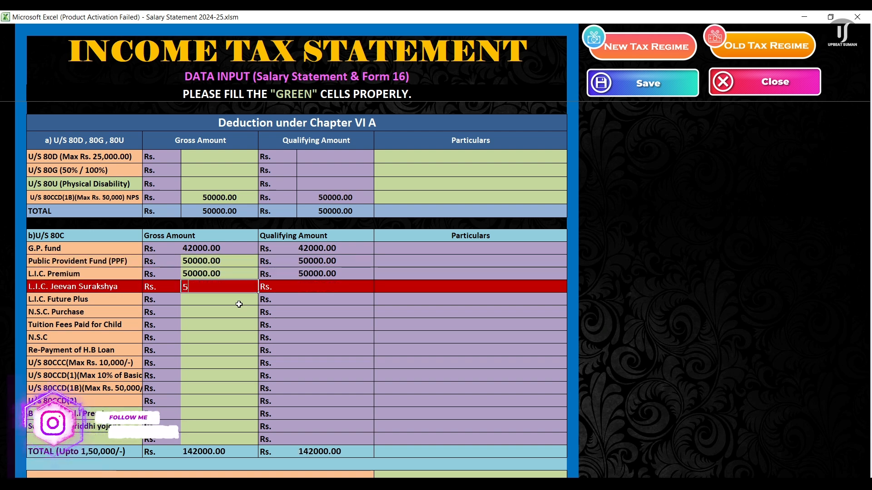
{"action": "type", "text": "00000"}
{"action": "key", "text": "Return"}
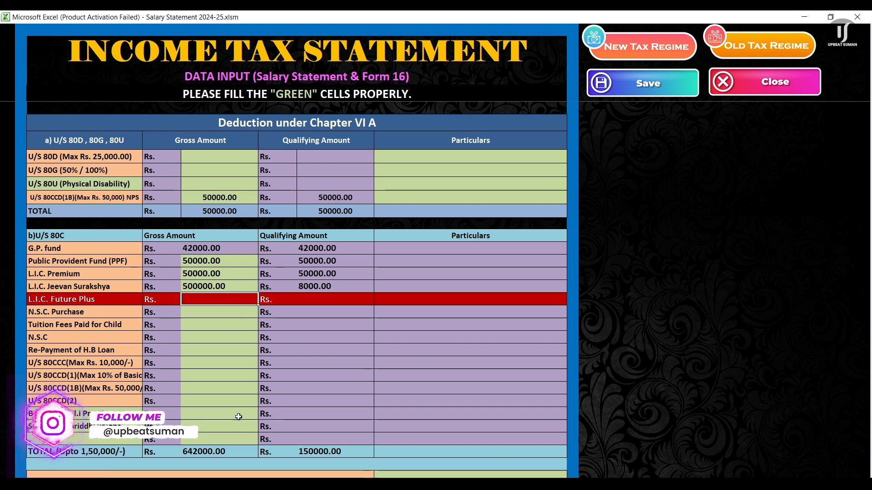
{"action": "scroll", "coordinate": [361, 392], "scroll_direction": "down", "scroll_amount": 2}
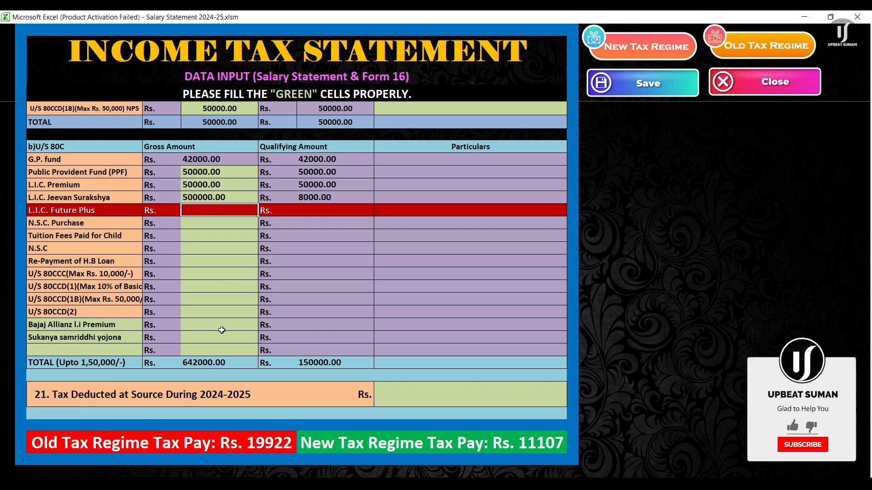
{"action": "scroll", "coordinate": [217, 316], "scroll_direction": "up", "scroll_amount": 2}
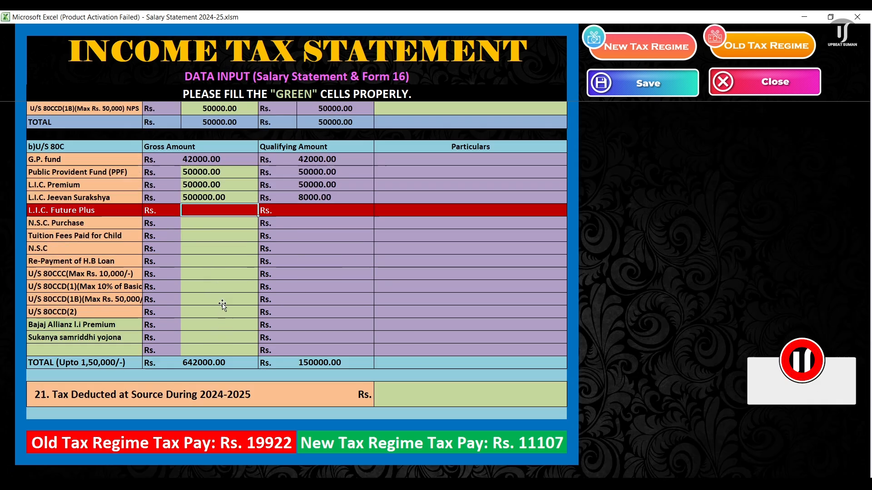
{"action": "scroll", "coordinate": [221, 295], "scroll_direction": "down", "scroll_amount": 2}
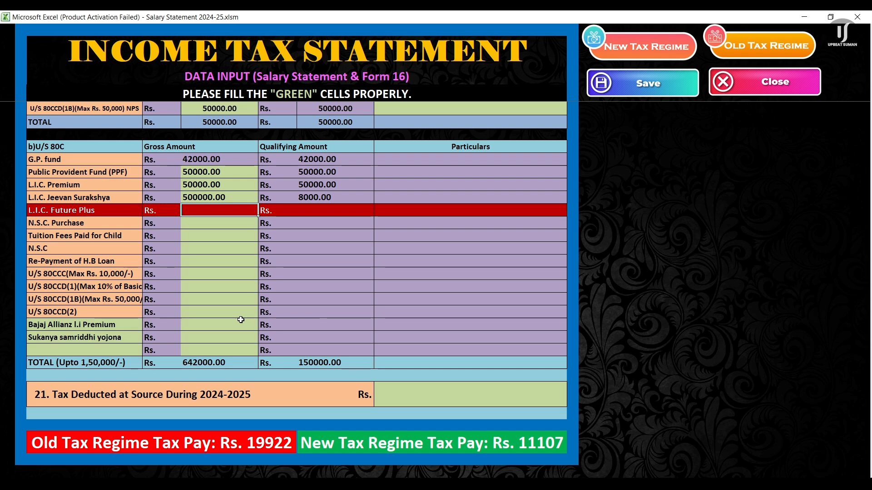
{"action": "scroll", "coordinate": [247, 266], "scroll_direction": "up", "scroll_amount": 4}
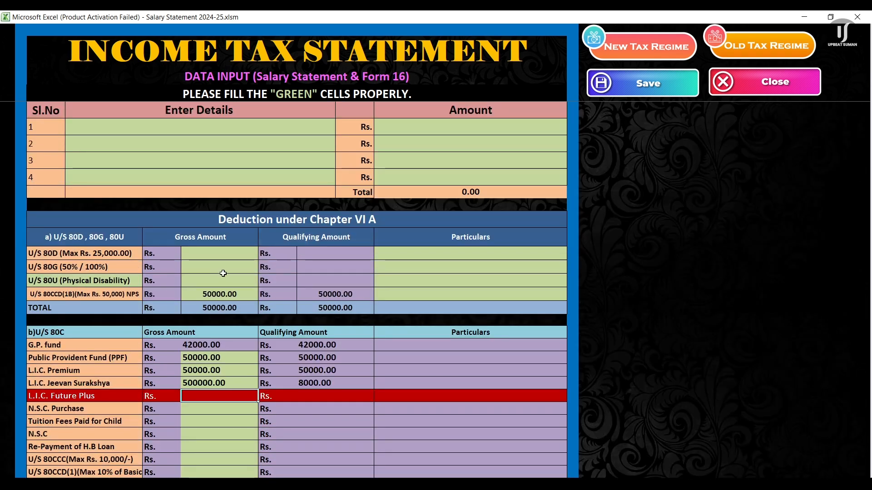
{"action": "left_click", "coordinate": [223, 268]}
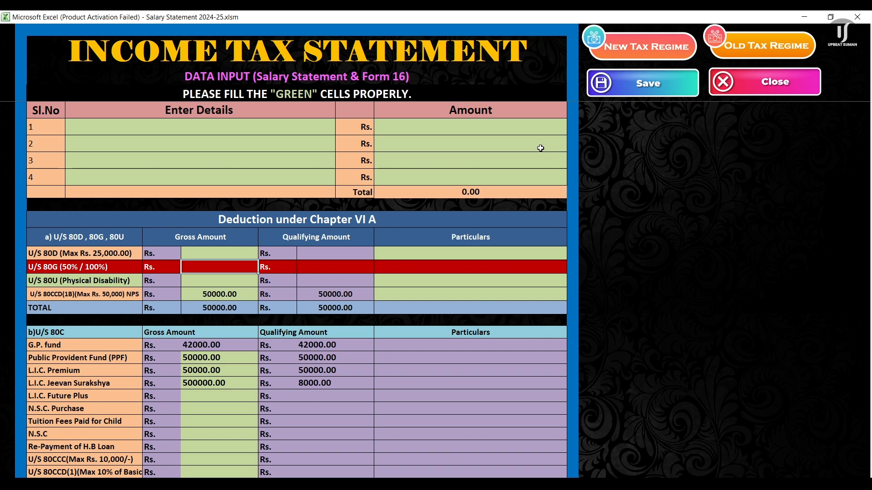
{"action": "type", "text": "10000"}
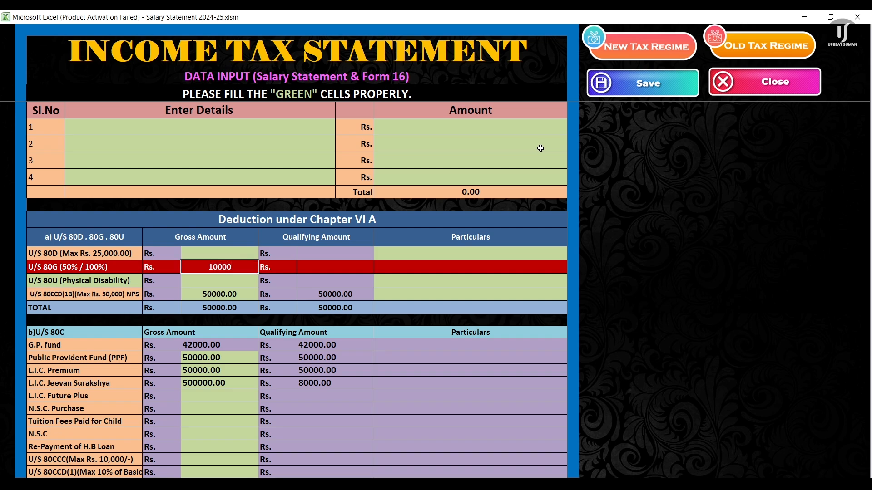
{"action": "type", "text": "0"}
{"action": "key", "text": "Return"}
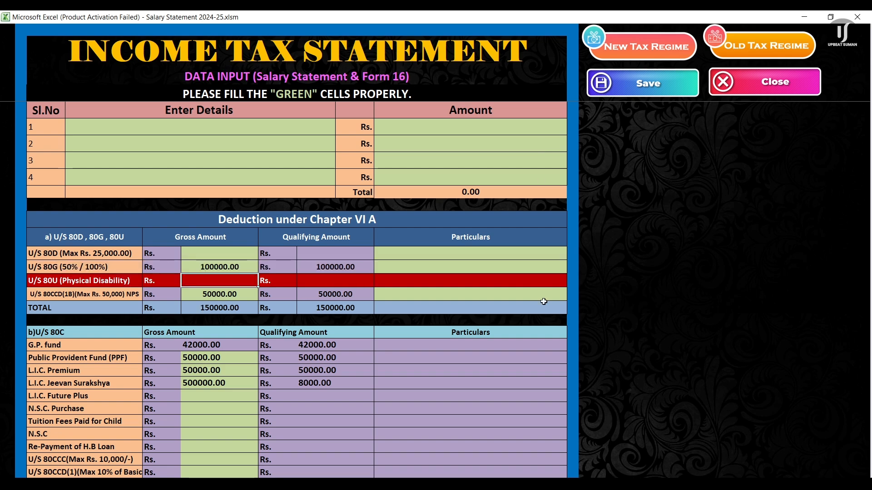
{"action": "scroll", "coordinate": [544, 302], "scroll_direction": "down", "scroll_amount": 5}
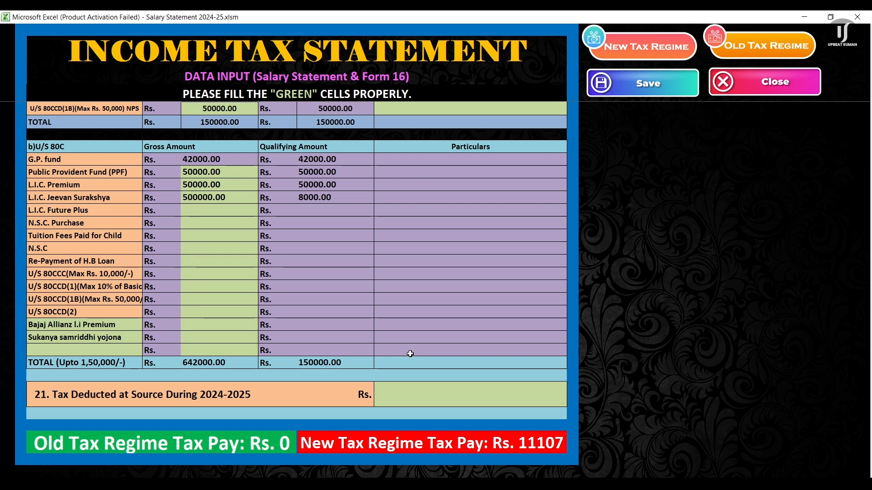
{"action": "scroll", "coordinate": [409, 354], "scroll_direction": "up", "scroll_amount": 5}
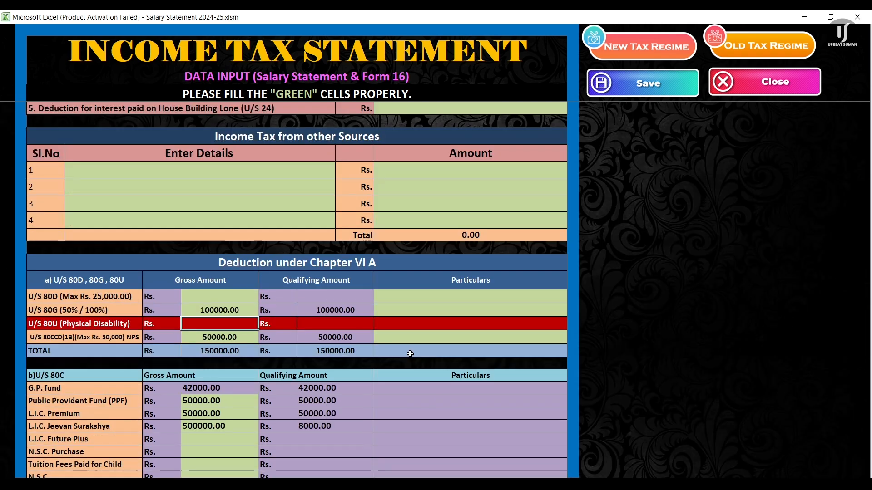
{"action": "left_click", "coordinate": [245, 312]}
{"action": "key", "text": "Delete"}
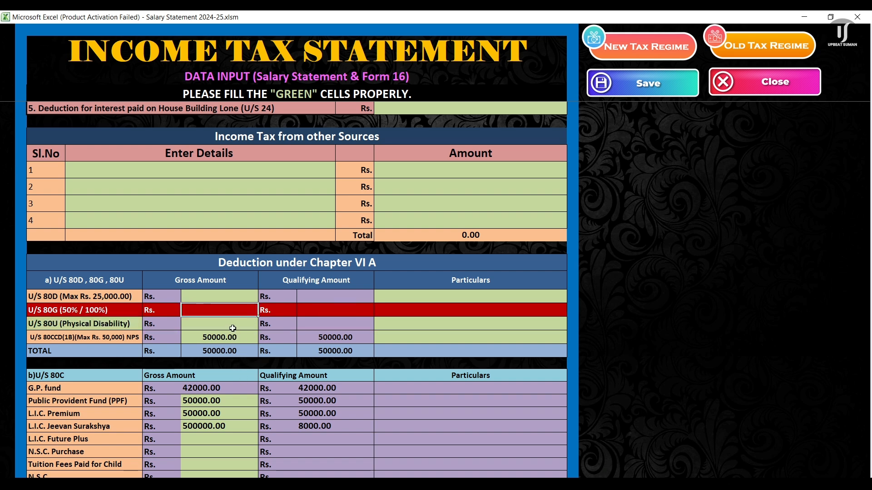
{"action": "left_click", "coordinate": [231, 324]}
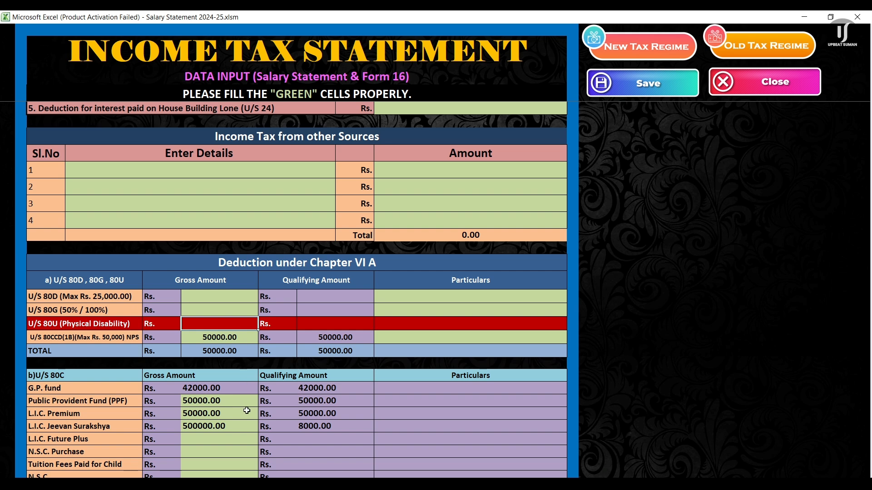
{"action": "scroll", "coordinate": [246, 411], "scroll_direction": "down", "scroll_amount": 3}
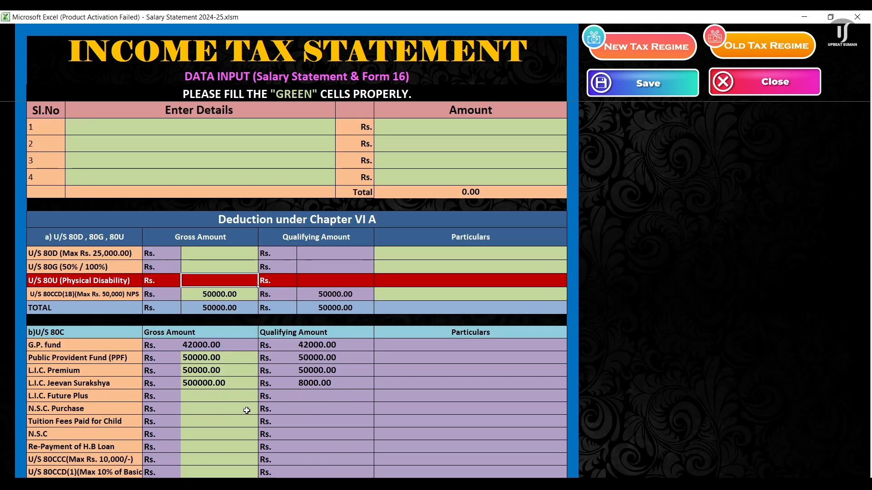
{"action": "scroll", "coordinate": [247, 411], "scroll_direction": "down", "scroll_amount": 2}
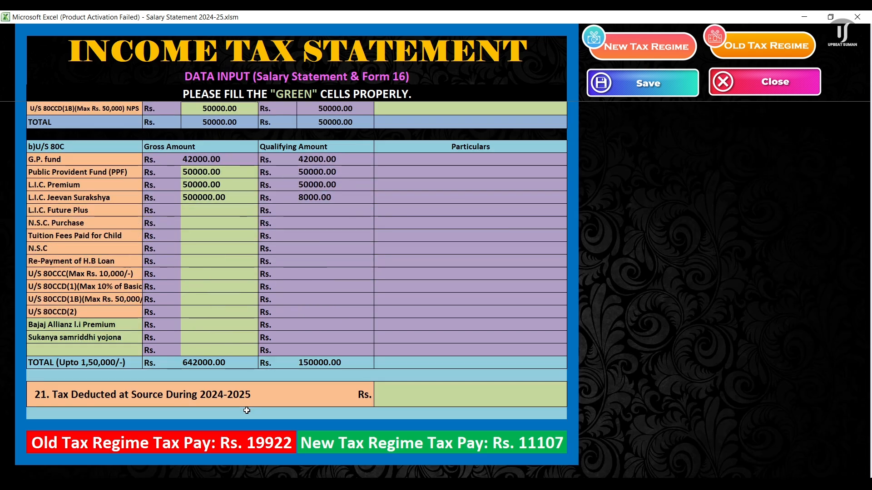
{"action": "scroll", "coordinate": [247, 411], "scroll_direction": "up", "scroll_amount": 10}
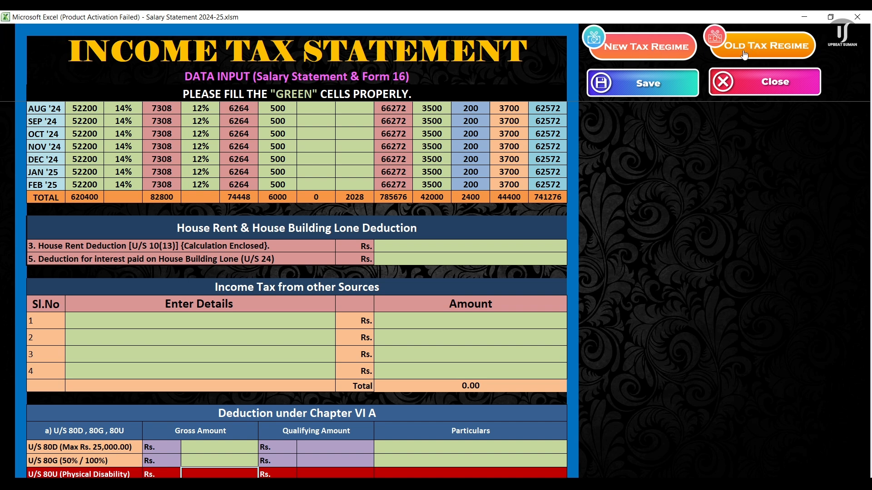
Step: Generate the New Tax Regime statement and review it: marginal relief Rs. 10388, tax payable Rs. 11107
{"action": "left_click", "coordinate": [651, 51]}
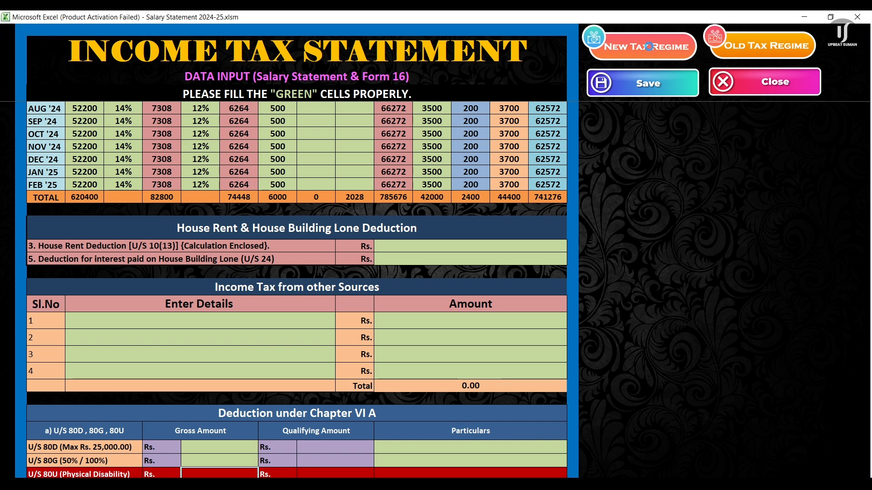
{"action": "scroll", "coordinate": [273, 314], "scroll_direction": "up", "scroll_amount": 7}
{"action": "scroll", "coordinate": [273, 314], "scroll_direction": "up", "scroll_amount": 5}
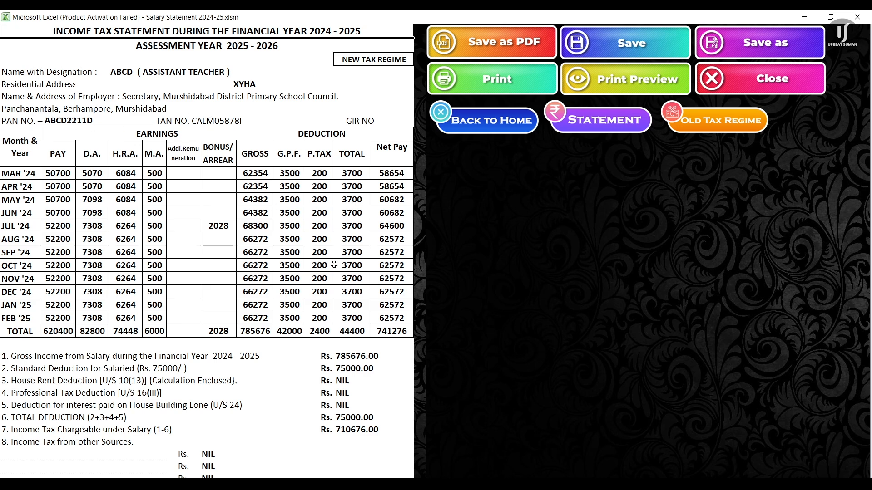
{"action": "scroll", "coordinate": [322, 258], "scroll_direction": "down", "scroll_amount": 2}
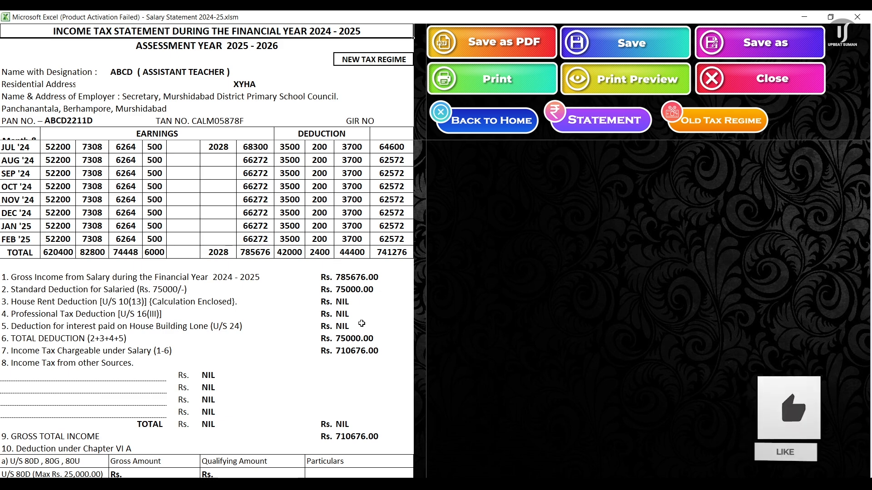
{"action": "scroll", "coordinate": [338, 245], "scroll_direction": "down", "scroll_amount": 4}
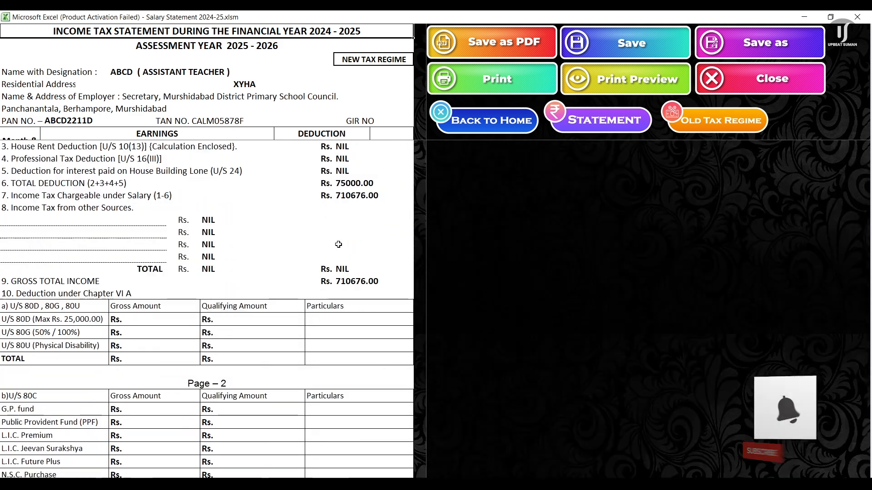
{"action": "scroll", "coordinate": [338, 244], "scroll_direction": "down", "scroll_amount": 4}
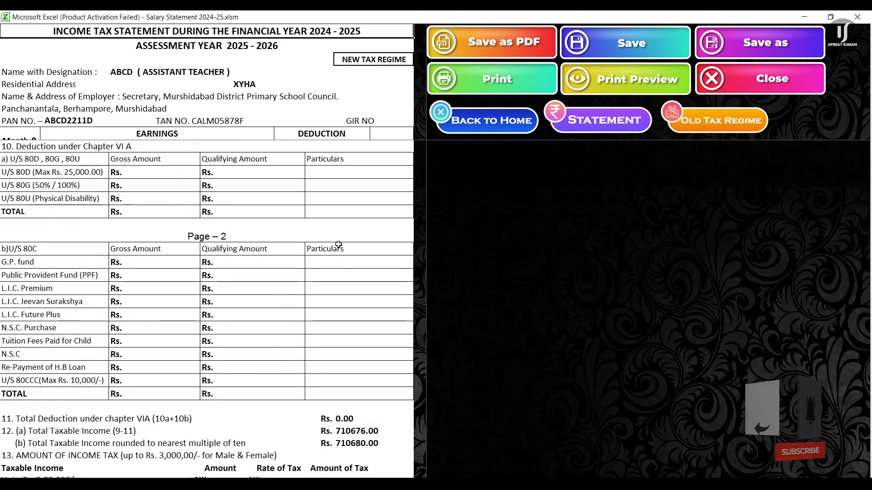
{"action": "scroll", "coordinate": [339, 245], "scroll_direction": "down", "scroll_amount": 6}
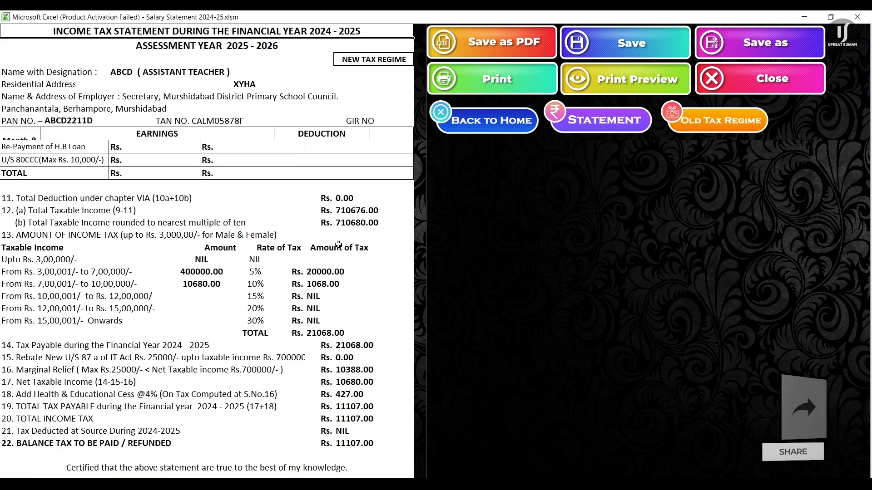
{"action": "scroll", "coordinate": [338, 244], "scroll_direction": "down", "scroll_amount": 1}
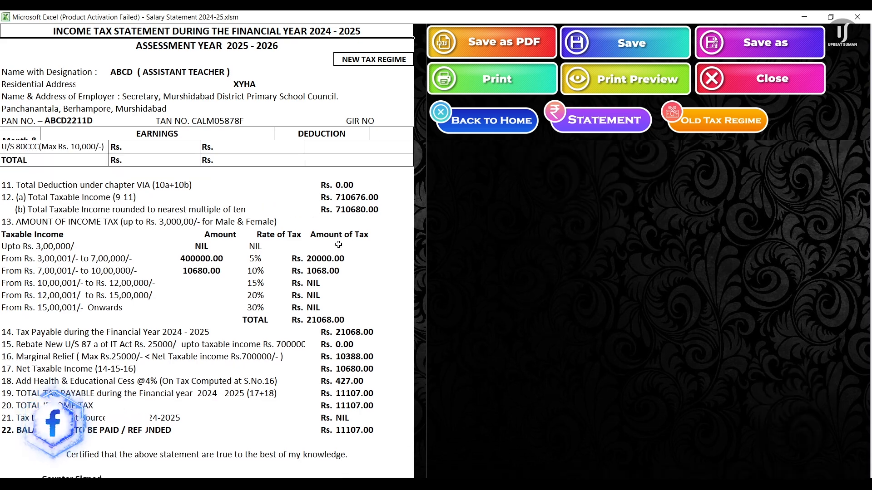
{"action": "scroll", "coordinate": [338, 245], "scroll_direction": "up", "scroll_amount": 1}
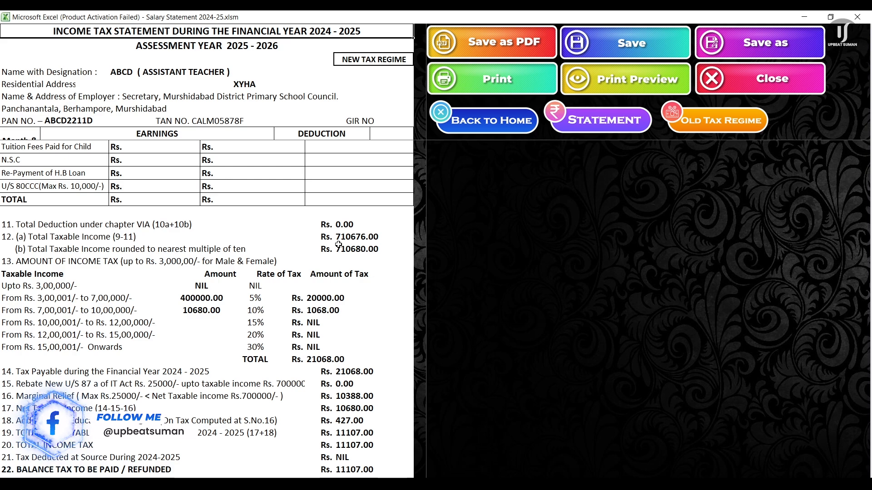
{"action": "scroll", "coordinate": [338, 245], "scroll_direction": "up", "scroll_amount": 8}
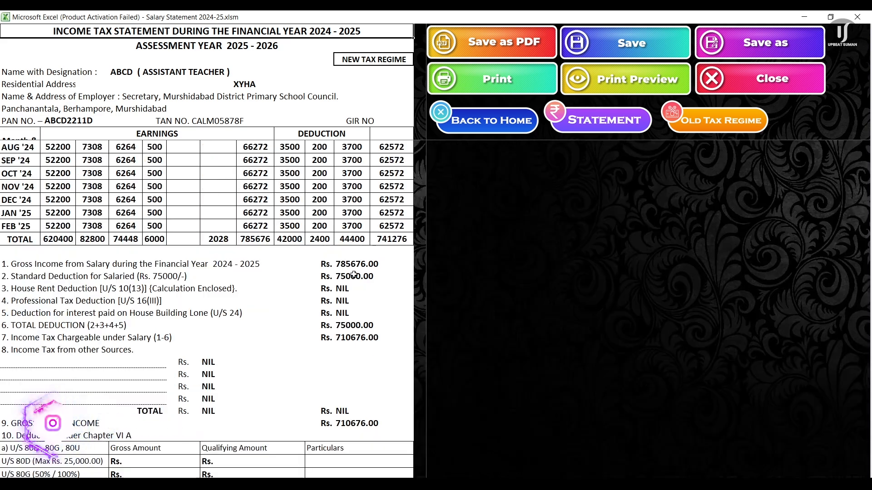
{"action": "scroll", "coordinate": [354, 275], "scroll_direction": "down", "scroll_amount": 1}
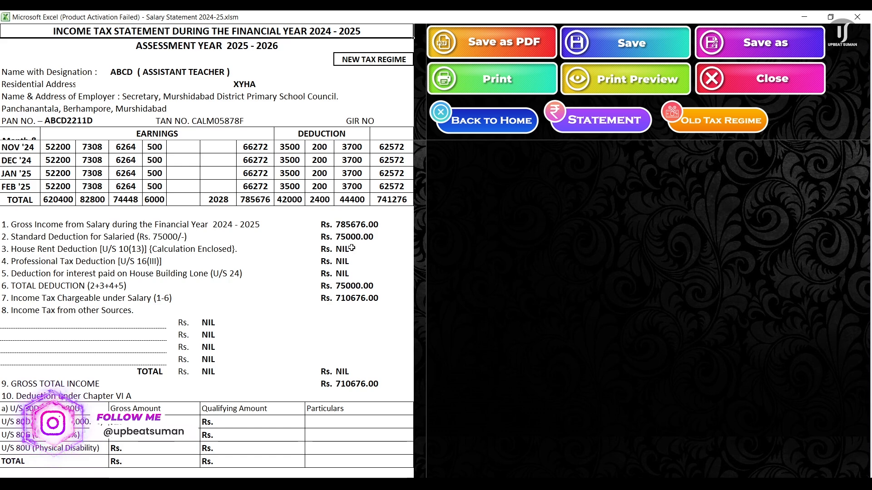
{"action": "scroll", "coordinate": [352, 248], "scroll_direction": "down", "scroll_amount": 1}
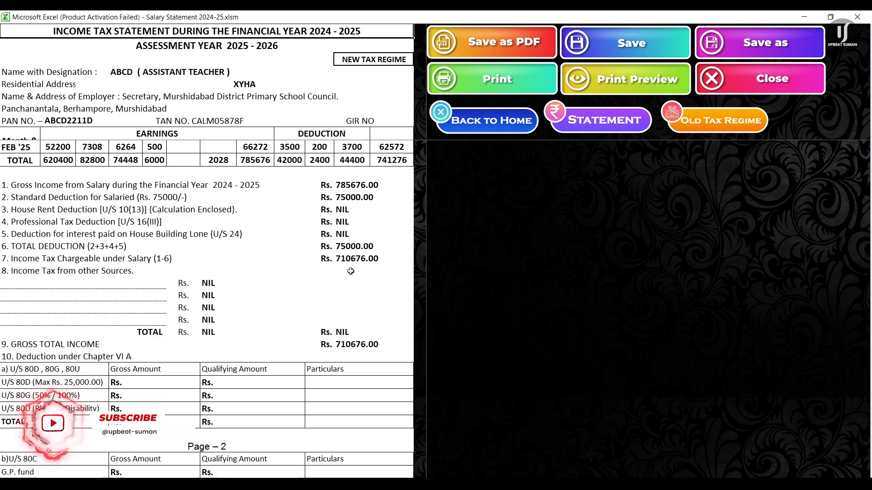
{"action": "scroll", "coordinate": [352, 272], "scroll_direction": "down", "scroll_amount": 7}
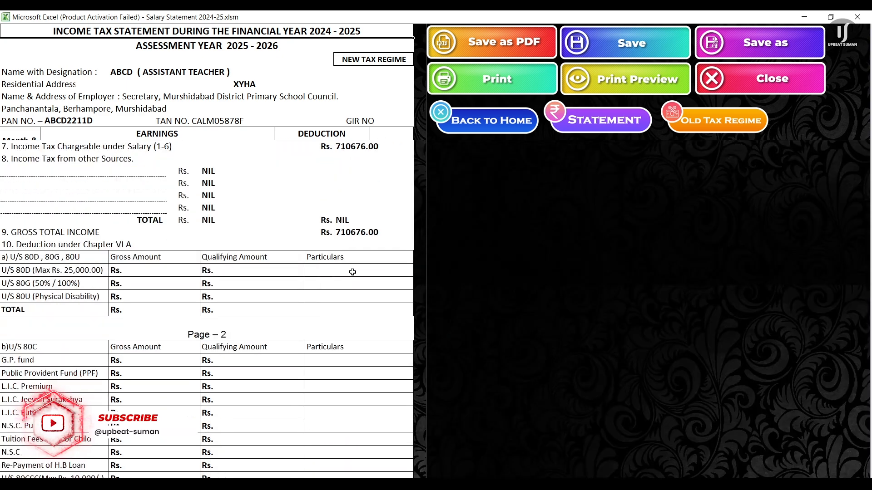
{"action": "scroll", "coordinate": [353, 272], "scroll_direction": "down", "scroll_amount": 3}
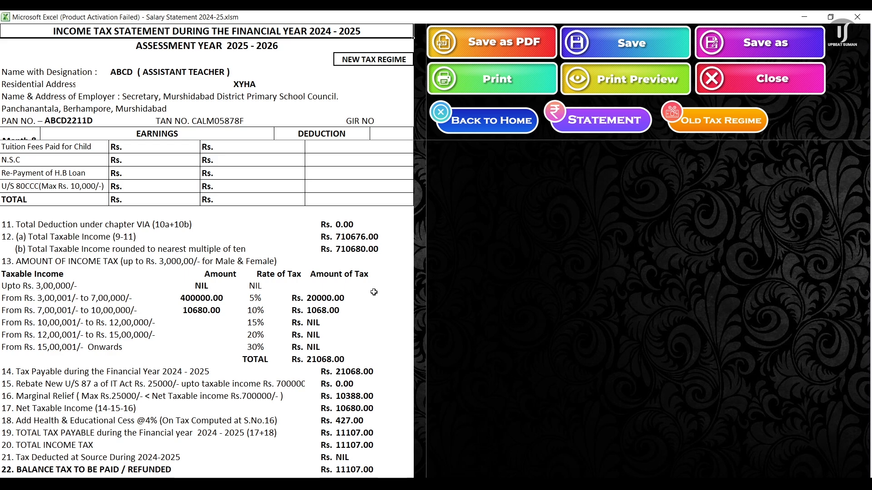
{"action": "scroll", "coordinate": [373, 292], "scroll_direction": "down", "scroll_amount": 1}
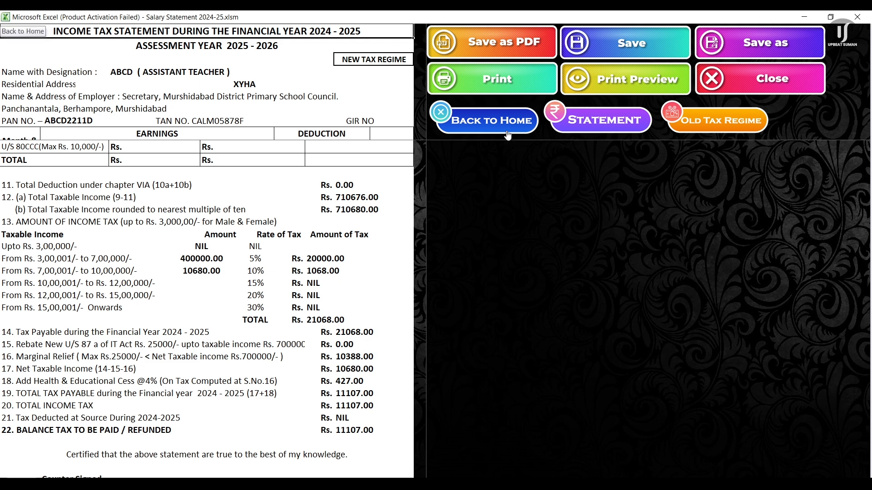
{"action": "left_click", "coordinate": [717, 128]}
{"action": "scroll", "coordinate": [206, 256], "scroll_direction": "up", "scroll_amount": 9}
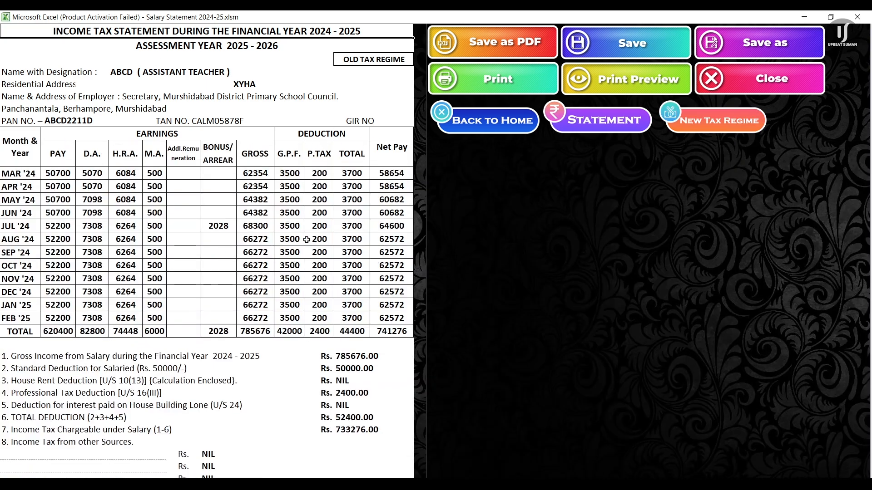
{"action": "scroll", "coordinate": [306, 239], "scroll_direction": "down", "scroll_amount": 15}
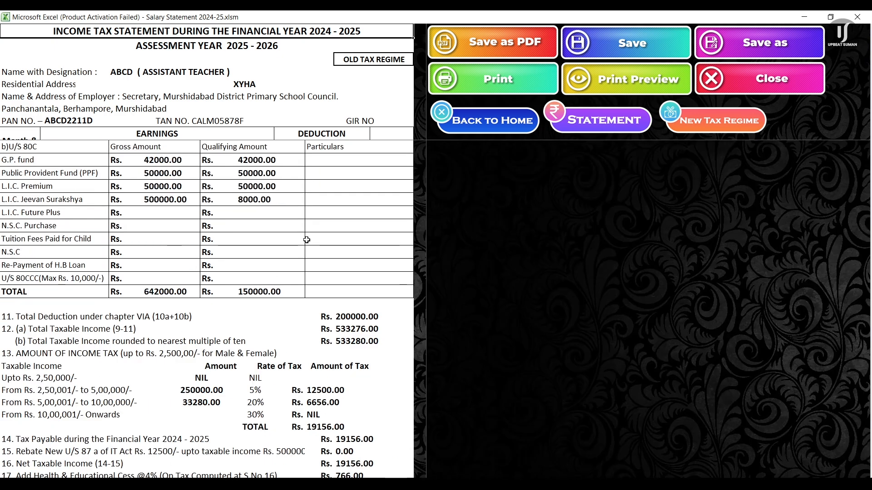
{"action": "scroll", "coordinate": [307, 239], "scroll_direction": "up", "scroll_amount": 1}
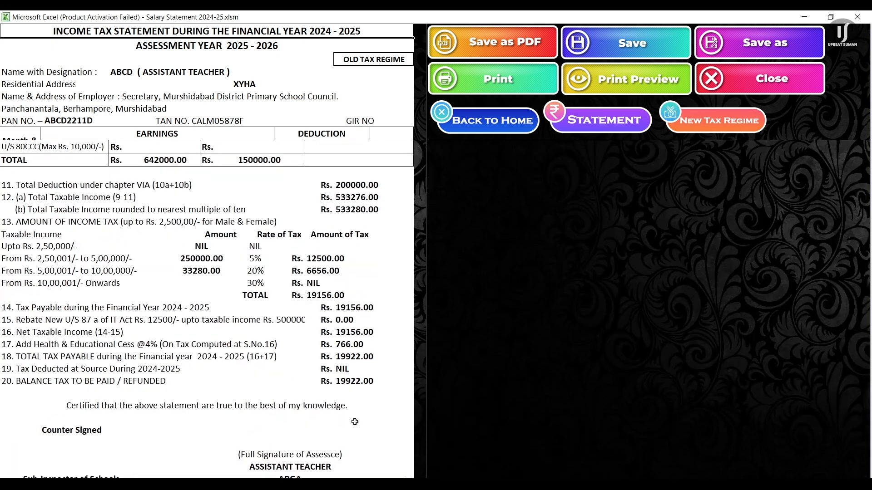
{"action": "scroll", "coordinate": [346, 325], "scroll_direction": "down", "scroll_amount": 1}
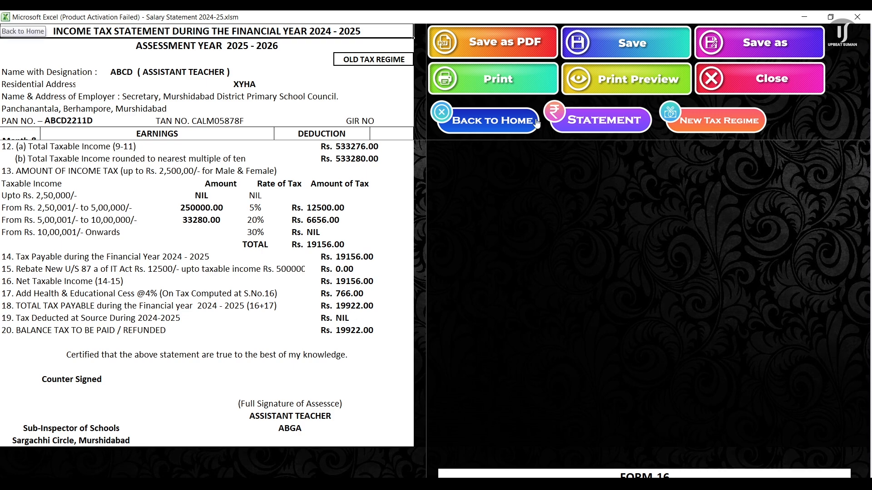
{"action": "scroll", "coordinate": [395, 300], "scroll_direction": "up", "scroll_amount": 4}
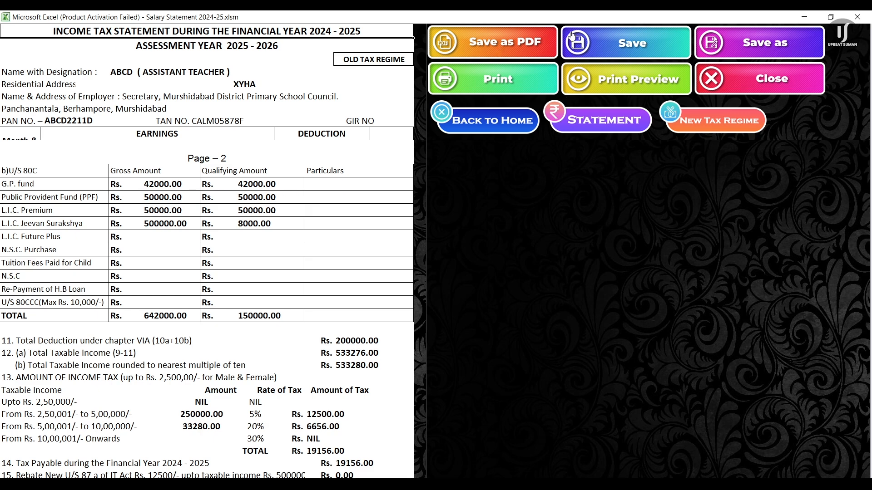
Step: Switch to the new regime, review Form 16, and return to the statement showing chargeable income Rs. 710676
{"action": "left_click", "coordinate": [708, 122]}
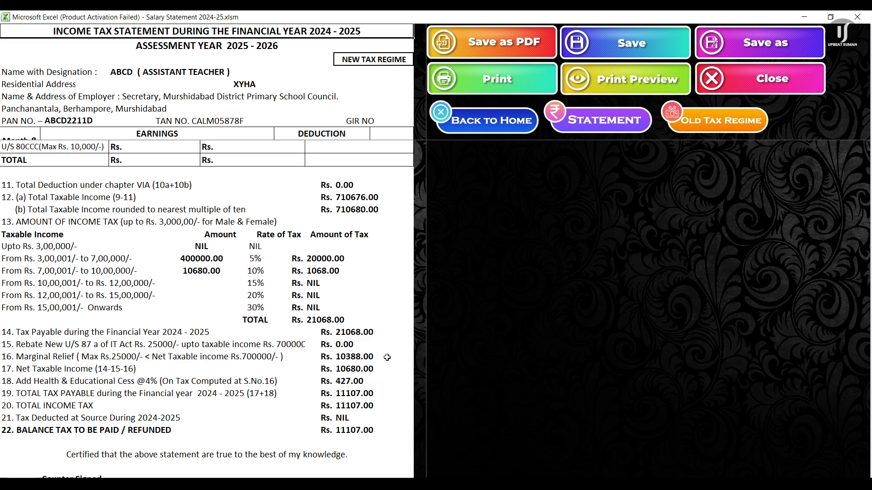
{"action": "scroll", "coordinate": [387, 357], "scroll_direction": "down", "scroll_amount": 15}
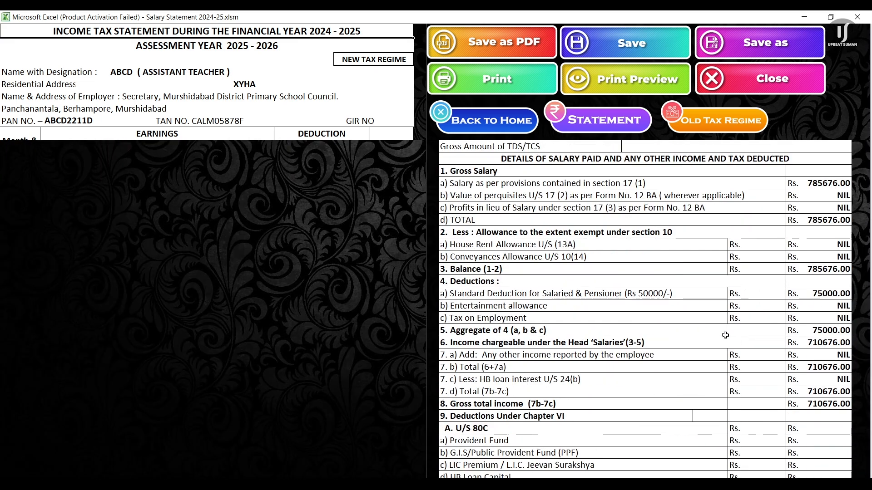
{"action": "scroll", "coordinate": [725, 336], "scroll_direction": "down", "scroll_amount": 15}
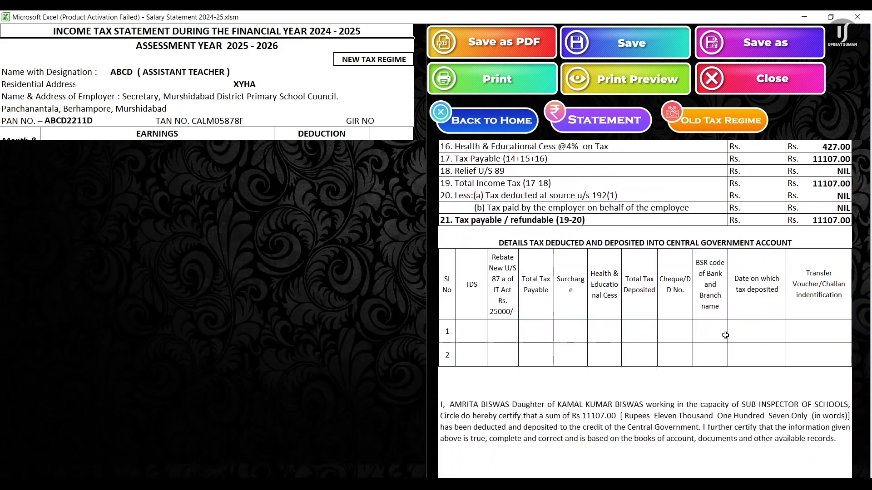
{"action": "scroll", "coordinate": [725, 335], "scroll_direction": "down", "scroll_amount": 3}
{"action": "scroll", "coordinate": [725, 335], "scroll_direction": "down", "scroll_amount": 3}
{"action": "scroll", "coordinate": [725, 335], "scroll_direction": "up", "scroll_amount": 7}
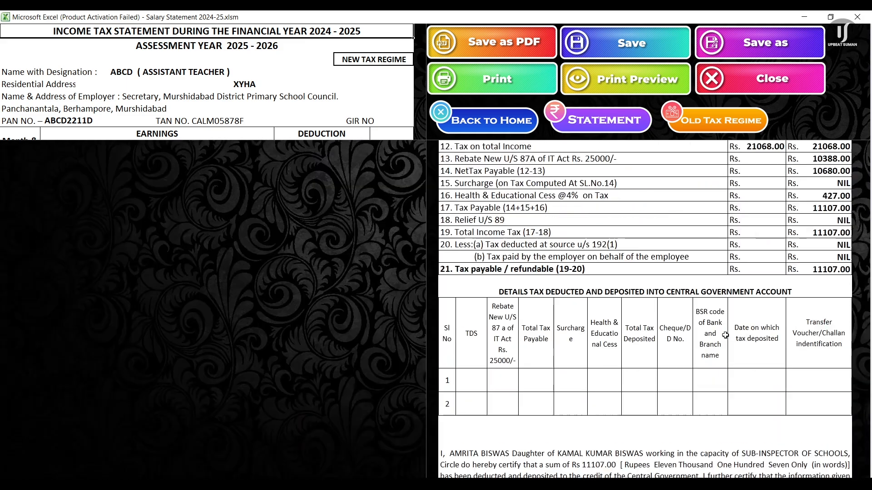
{"action": "scroll", "coordinate": [725, 335], "scroll_direction": "up", "scroll_amount": 13}
{"action": "scroll", "coordinate": [725, 335], "scroll_direction": "down", "scroll_amount": 20}
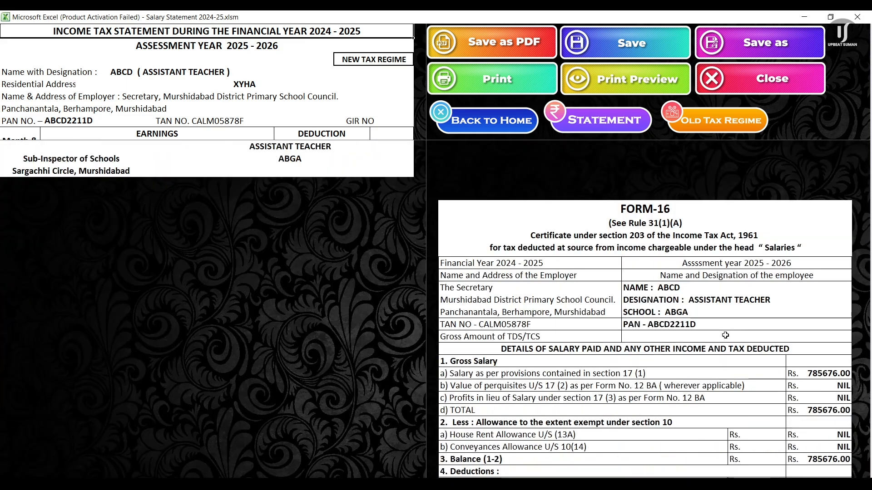
{"action": "scroll", "coordinate": [725, 335], "scroll_direction": "down", "scroll_amount": 1}
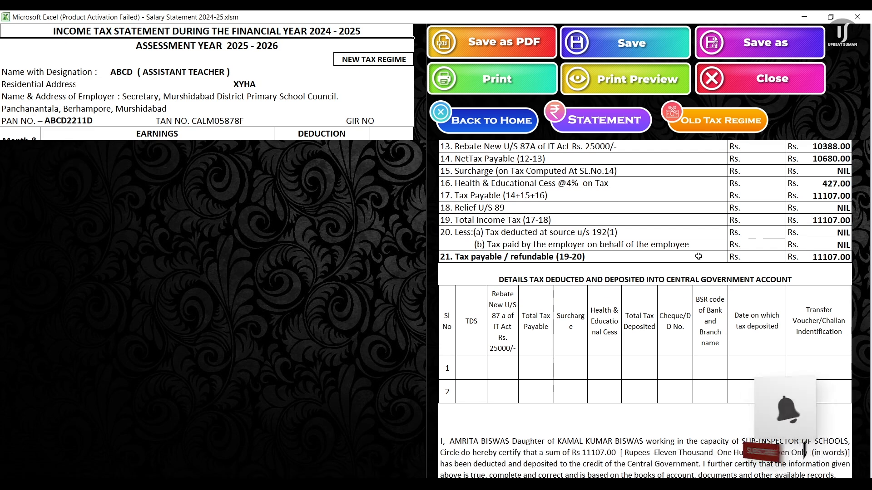
{"action": "left_click", "coordinate": [643, 128]}
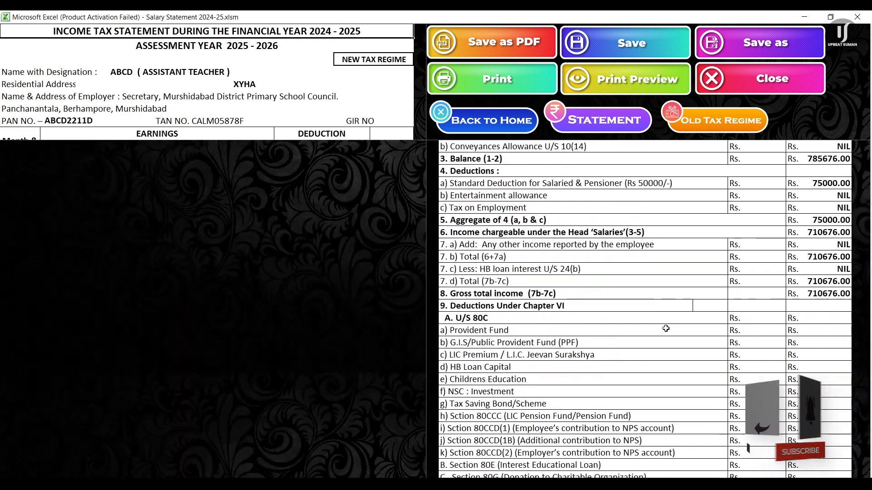
{"action": "scroll", "coordinate": [666, 328], "scroll_direction": "up", "scroll_amount": 10}
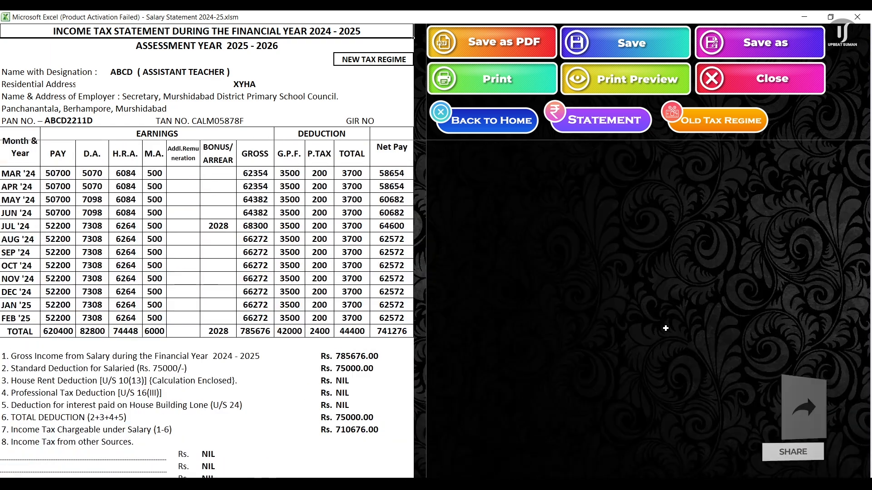
{"action": "left_click", "coordinate": [637, 76]}
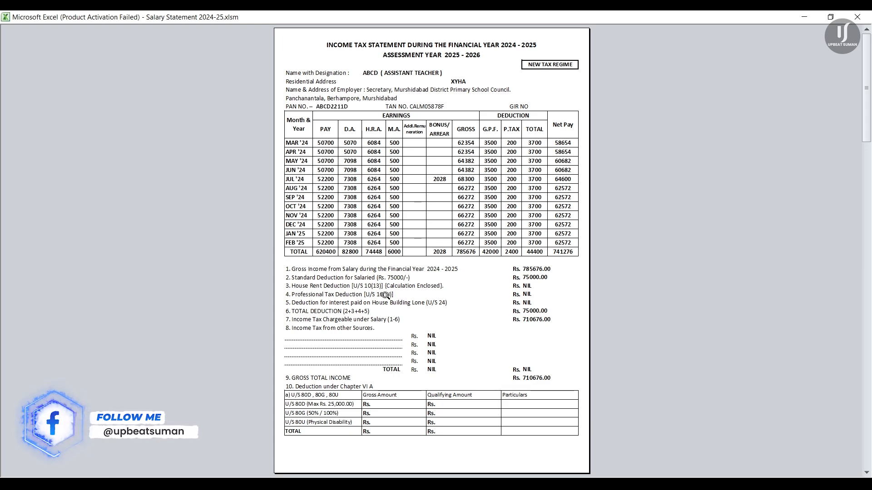
{"action": "scroll", "coordinate": [495, 293], "scroll_direction": "down", "scroll_amount": 1}
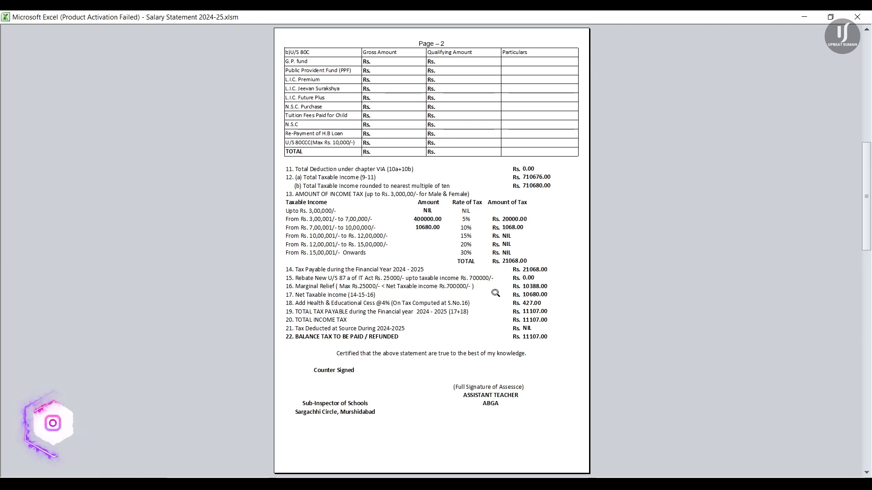
{"action": "scroll", "coordinate": [495, 293], "scroll_direction": "down", "scroll_amount": 1}
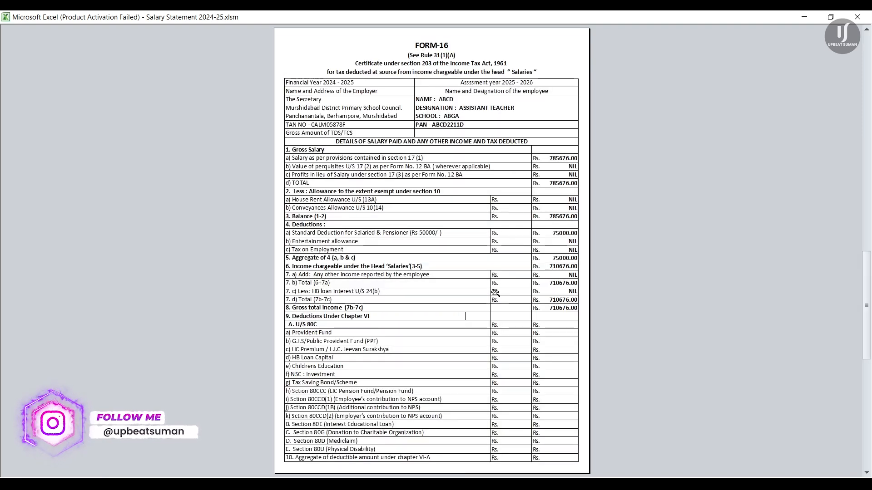
{"action": "scroll", "coordinate": [496, 293], "scroll_direction": "down", "scroll_amount": 1}
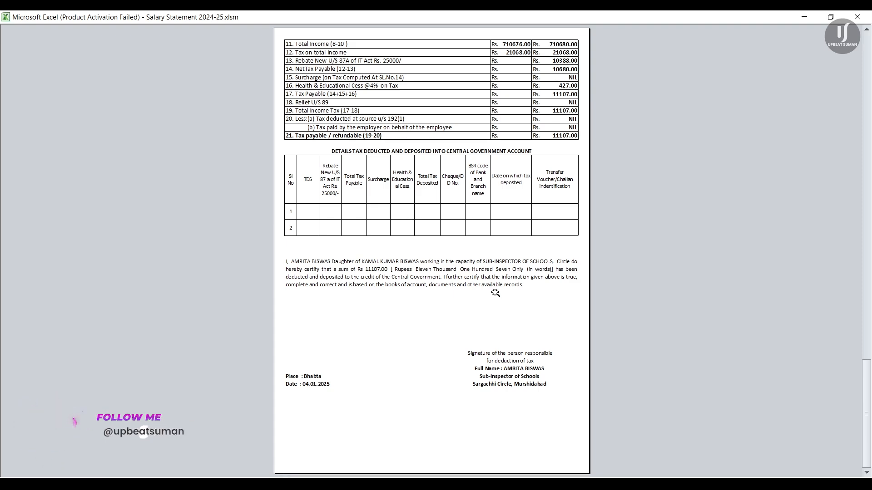
{"action": "scroll", "coordinate": [495, 293], "scroll_direction": "up", "scroll_amount": 1}
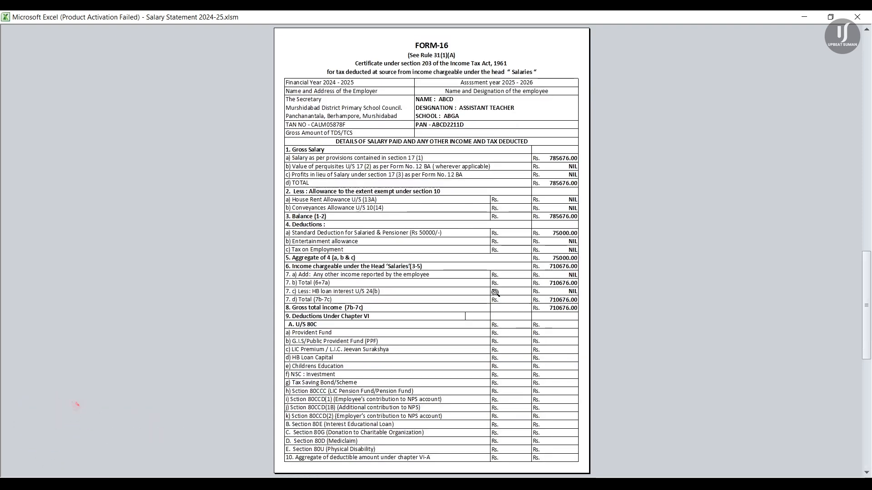
{"action": "scroll", "coordinate": [496, 294], "scroll_direction": "down", "scroll_amount": 1}
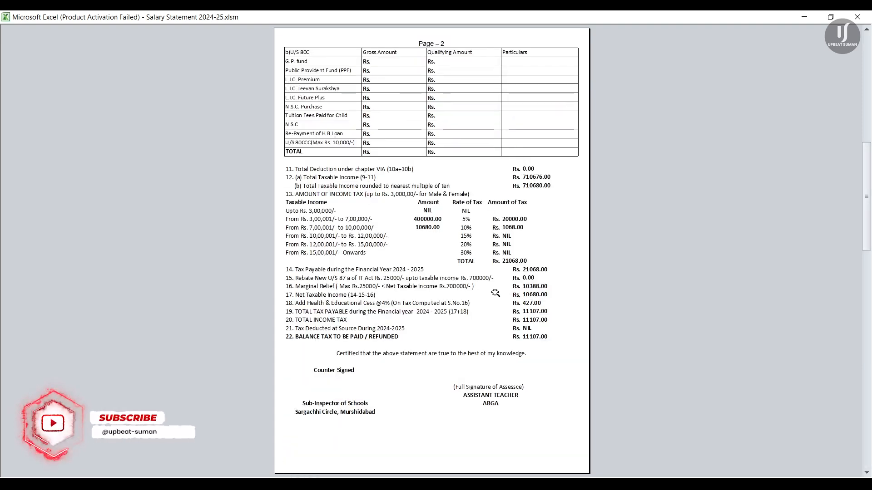
{"action": "scroll", "coordinate": [495, 293], "scroll_direction": "up", "scroll_amount": 1}
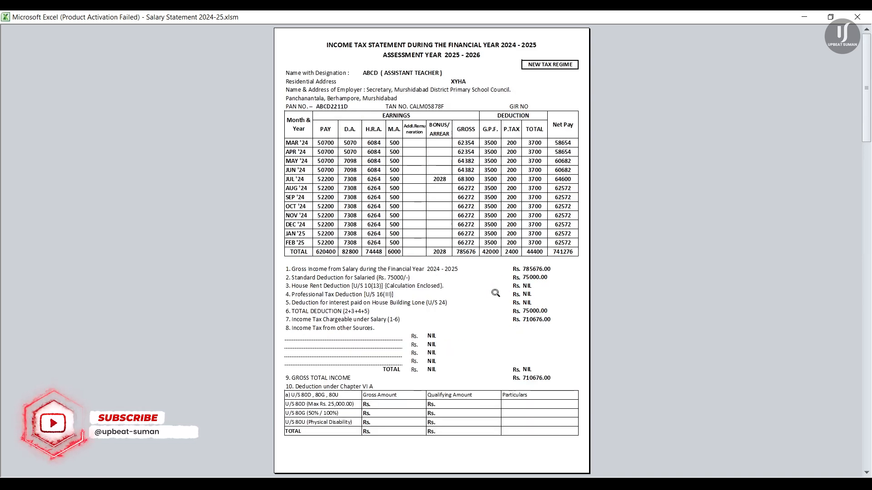
{"action": "left_click", "coordinate": [850, 22]}
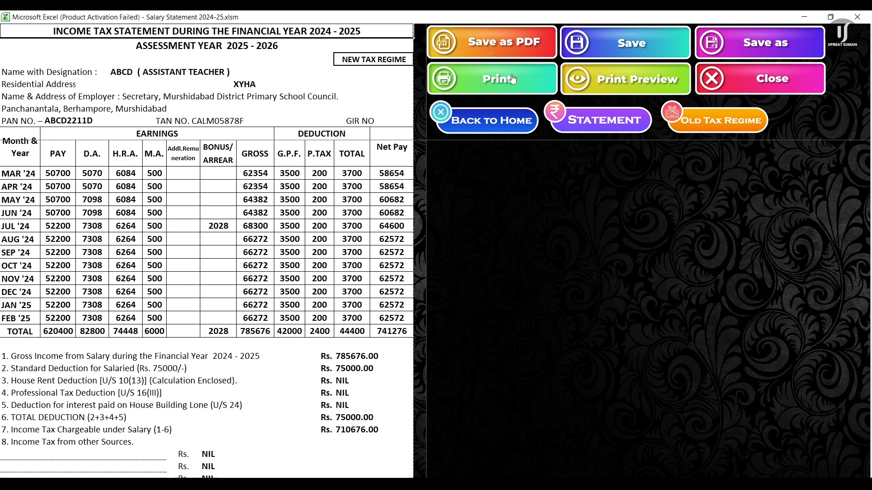
Step: Export the statement and Form 16 as PDF, creating the Income Tax Statement folder on drive D
{"action": "left_click", "coordinate": [508, 50]}
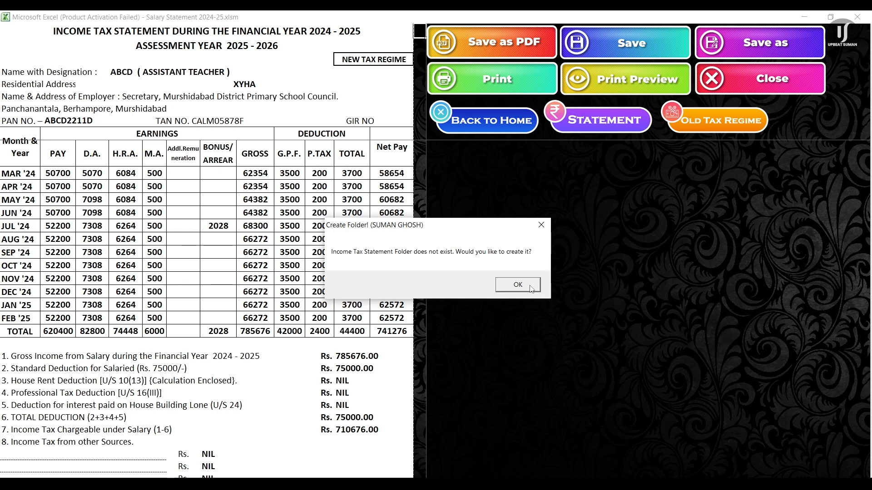
{"action": "left_click", "coordinate": [530, 286]}
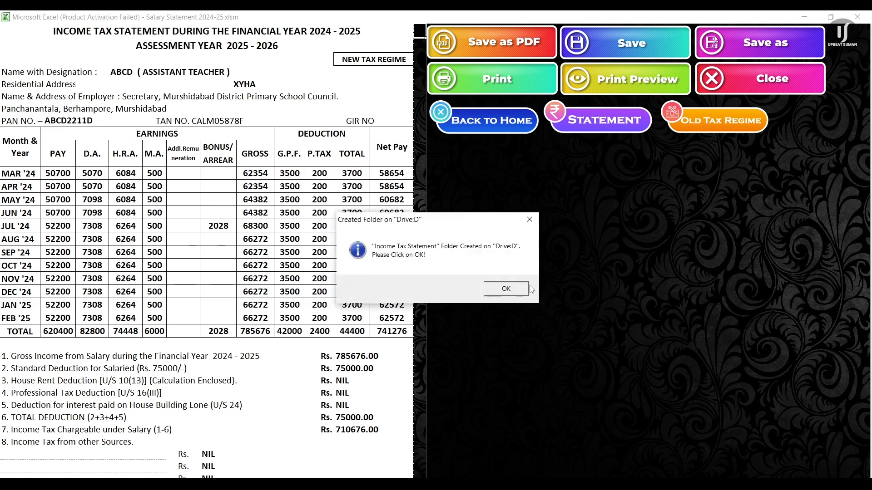
{"action": "left_click", "coordinate": [510, 290]}
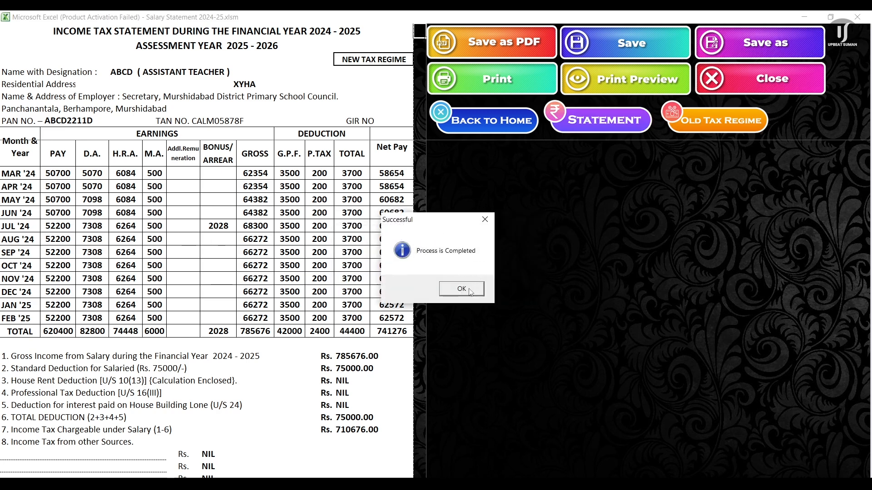
{"action": "left_click", "coordinate": [461, 289]}
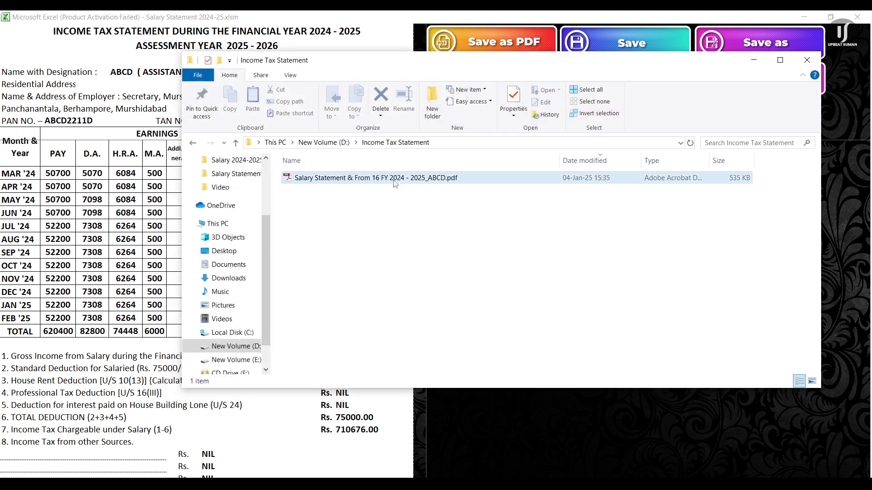
Step: Open the exported PDF, close the Income Tax Statement folder, and return to the workbook's home menu
{"action": "left_click", "coordinate": [394, 180]}
{"action": "left_click", "coordinate": [391, 218]}
{"action": "double_click", "coordinate": [400, 181]}
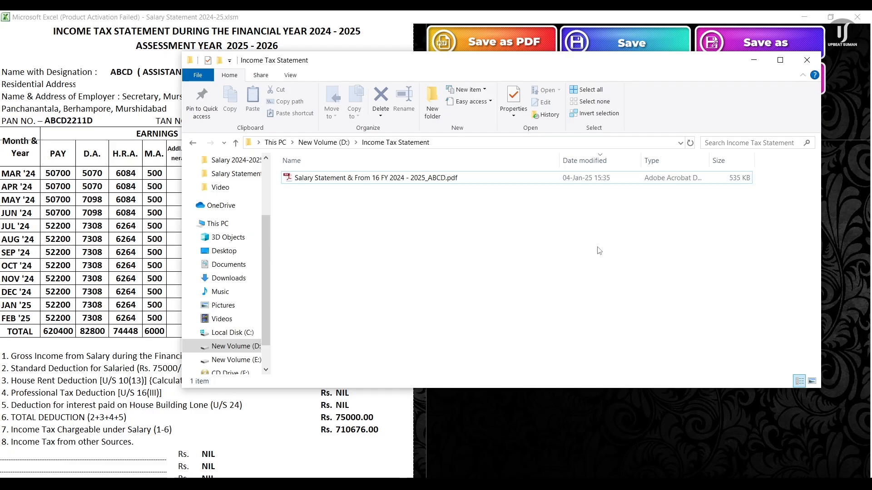
{"action": "left_click", "coordinate": [807, 60]}
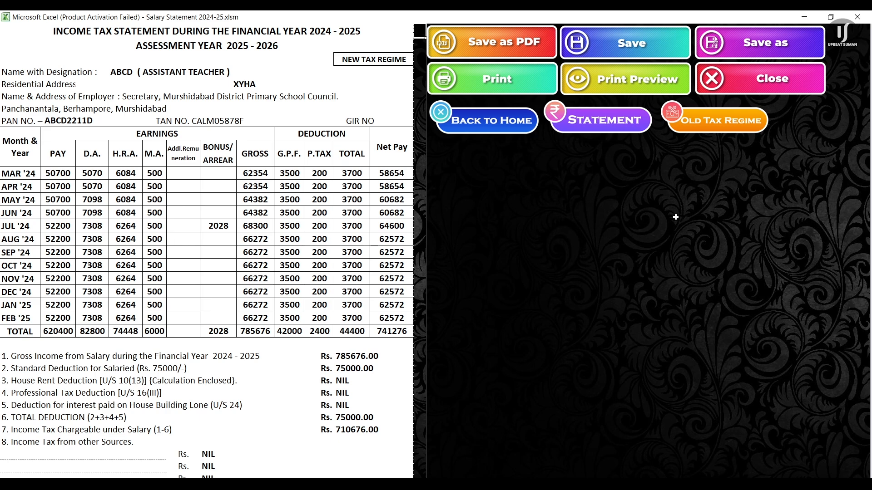
{"action": "left_click", "coordinate": [500, 119]}
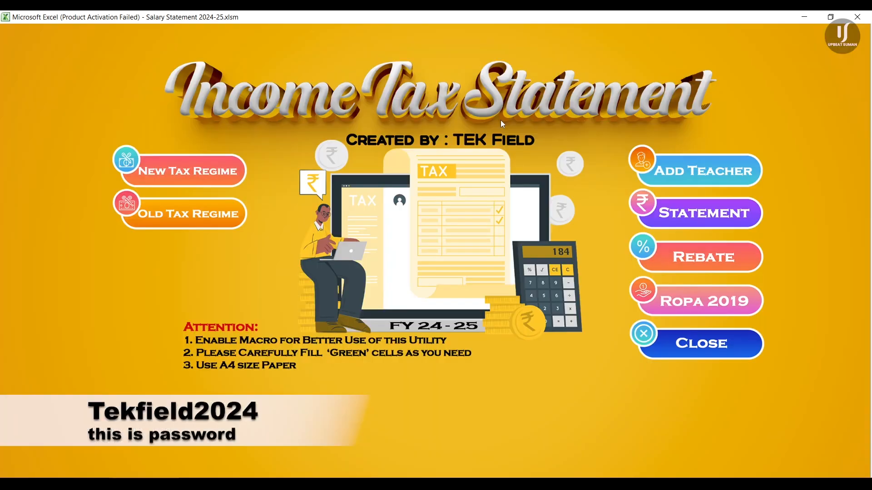